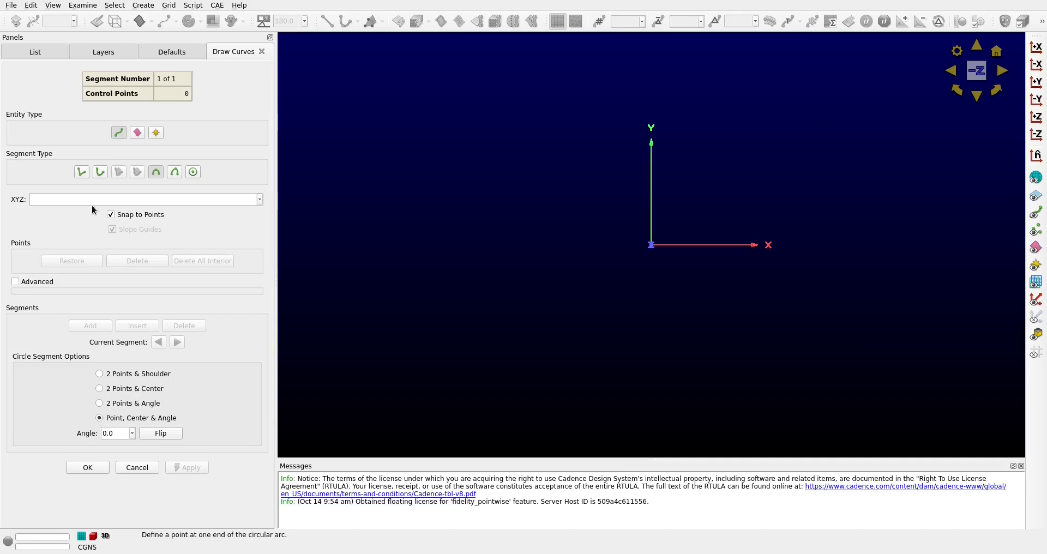
# Draw a full circle connector starting at point 1 0 0, centred on 0 0 0, with an angle of 360 degrees
pyautogui.write('0 0')
pyautogui.press('Return')
pyautogui.doubleClick(28, 201)
pyautogui.write('0')
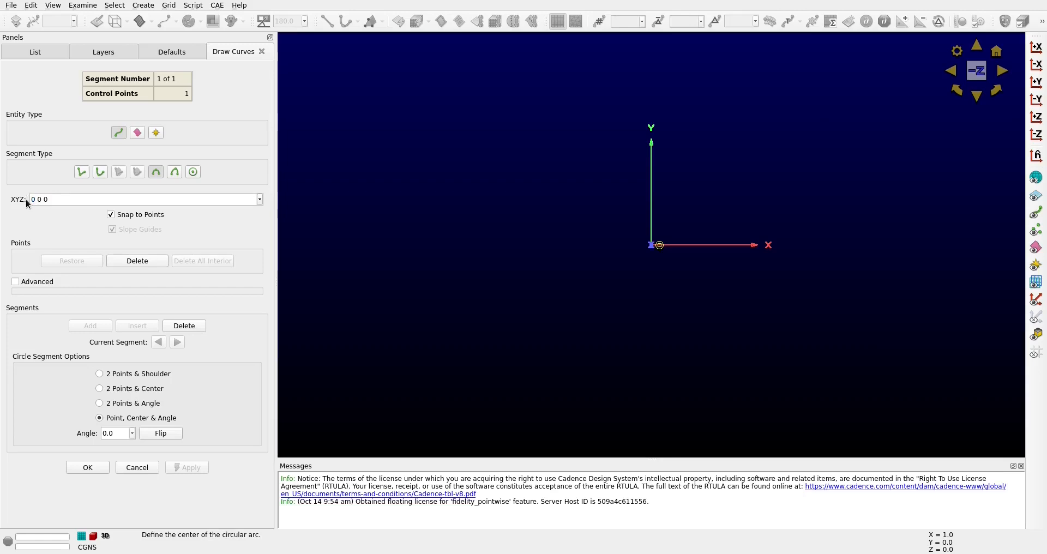
pyautogui.press('Return')
pyautogui.doubleClick(113, 433)
pyautogui.write('360')
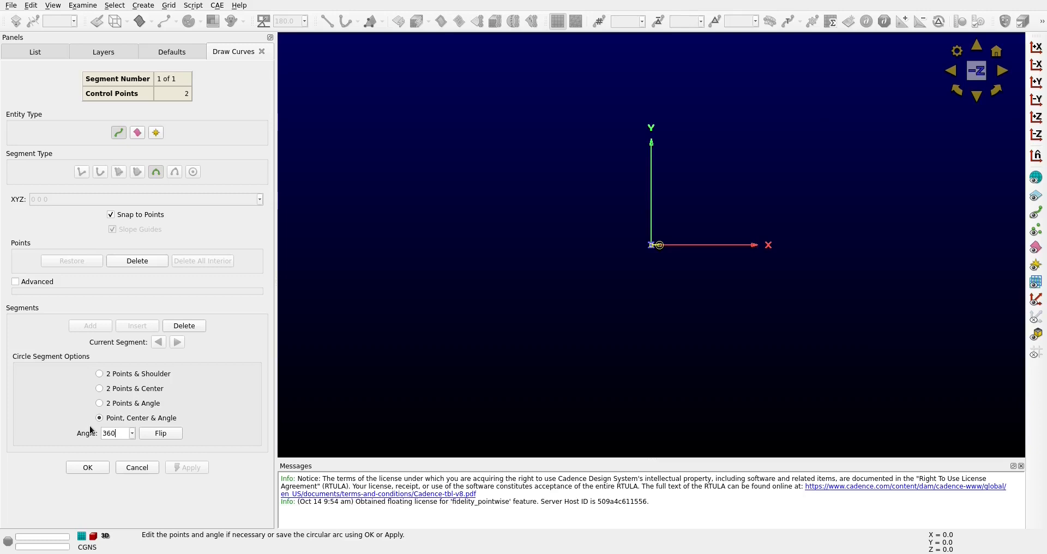
pyautogui.press('Return')
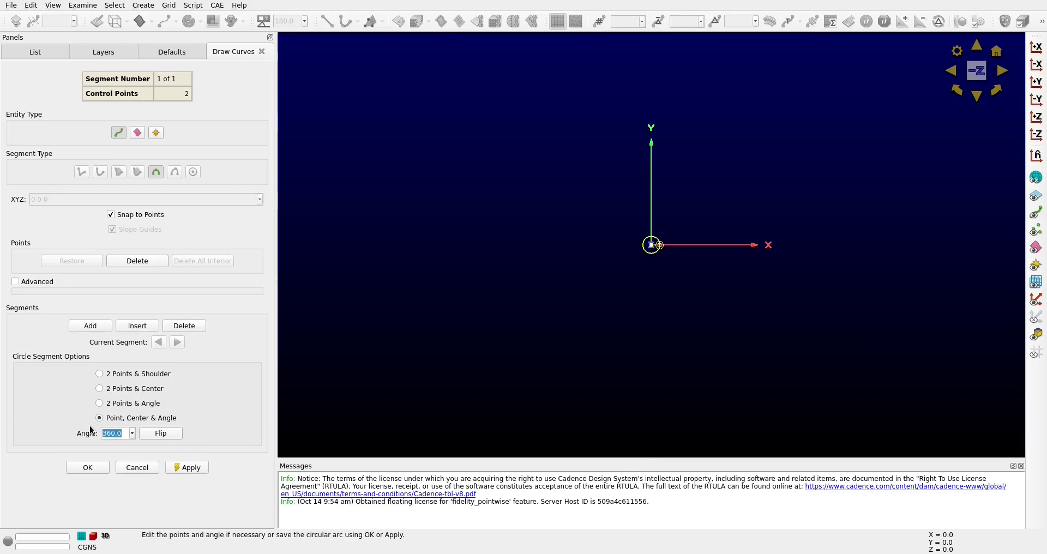
pyautogui.click(189, 467)
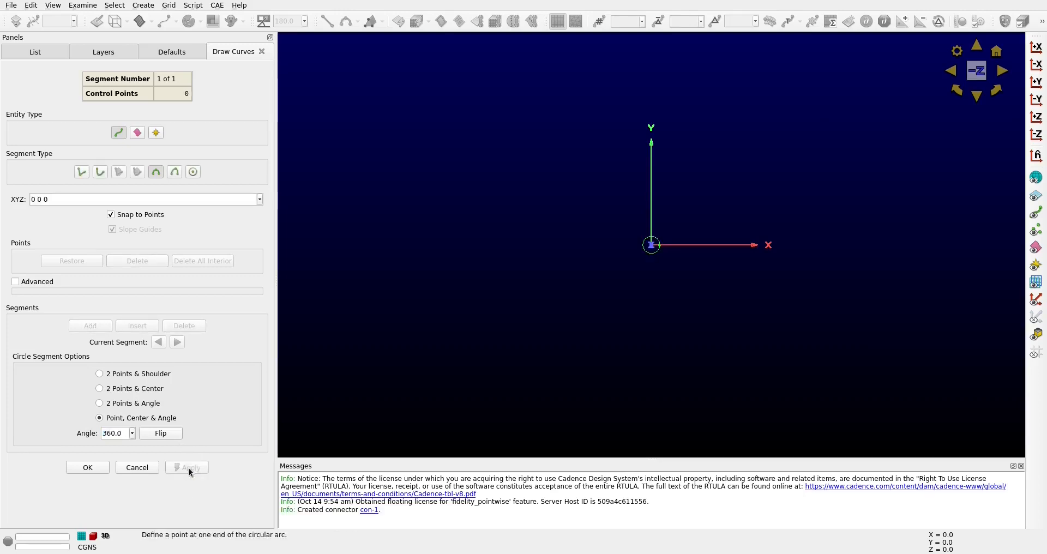
pyautogui.click(88, 467)
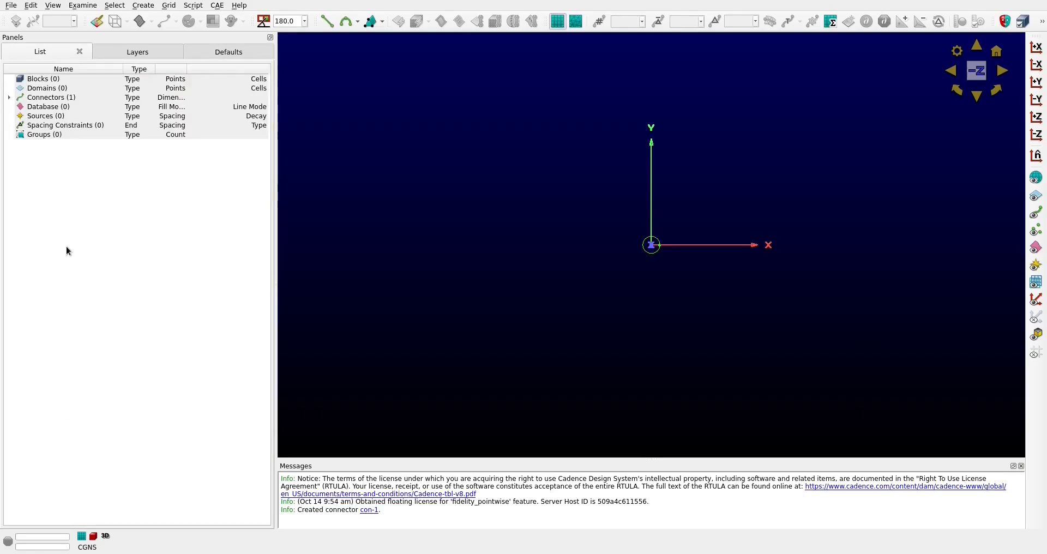
# Create a two-point connector inside the circle from 0.5 0 0 to 0 0.5 0
pyautogui.click(997, 51)
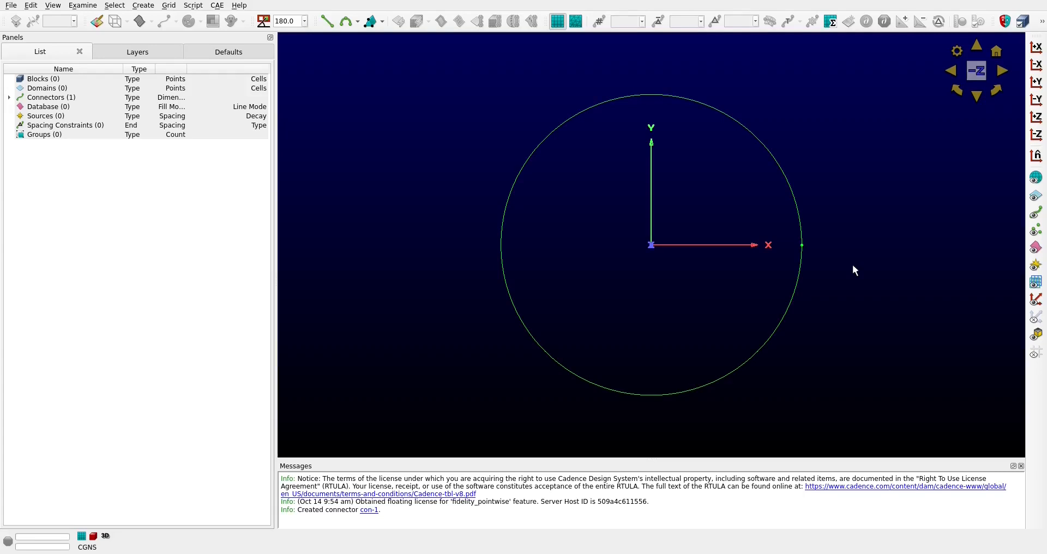
pyautogui.click(329, 24)
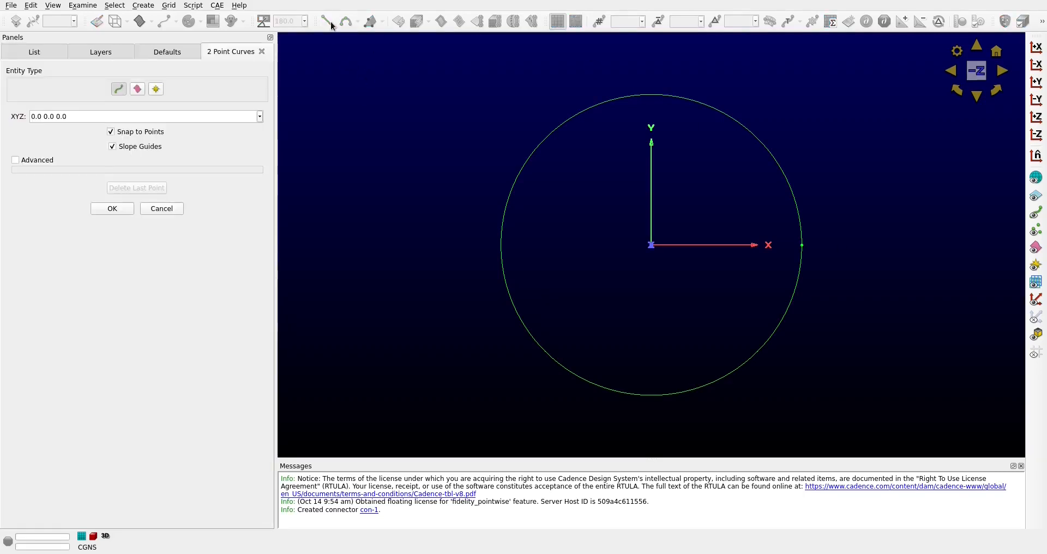
pyautogui.write('5')
pyautogui.press('Return')
pyautogui.click(42, 117)
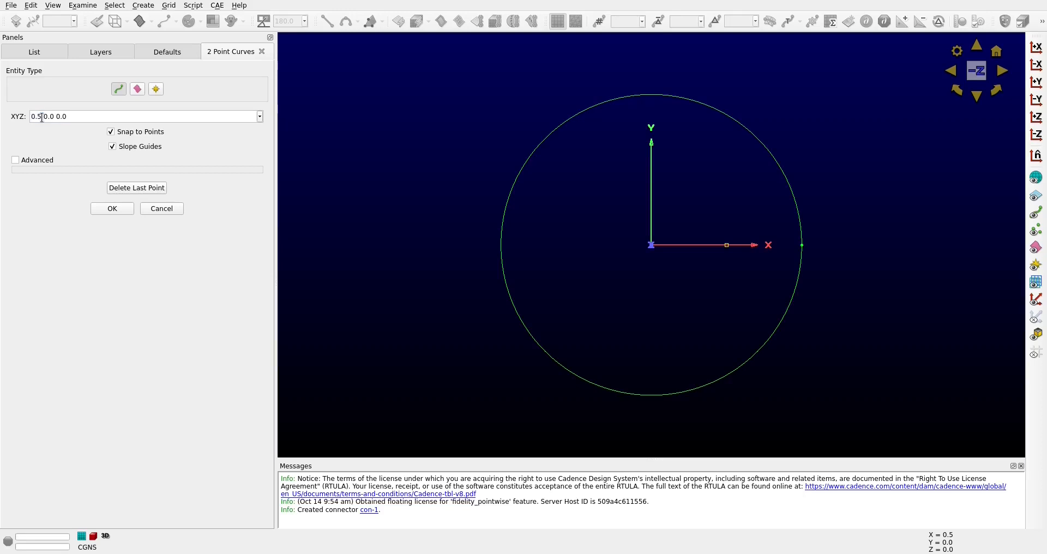
pyautogui.press('BackSpace')
pyautogui.write('0')
pyautogui.press('Return')
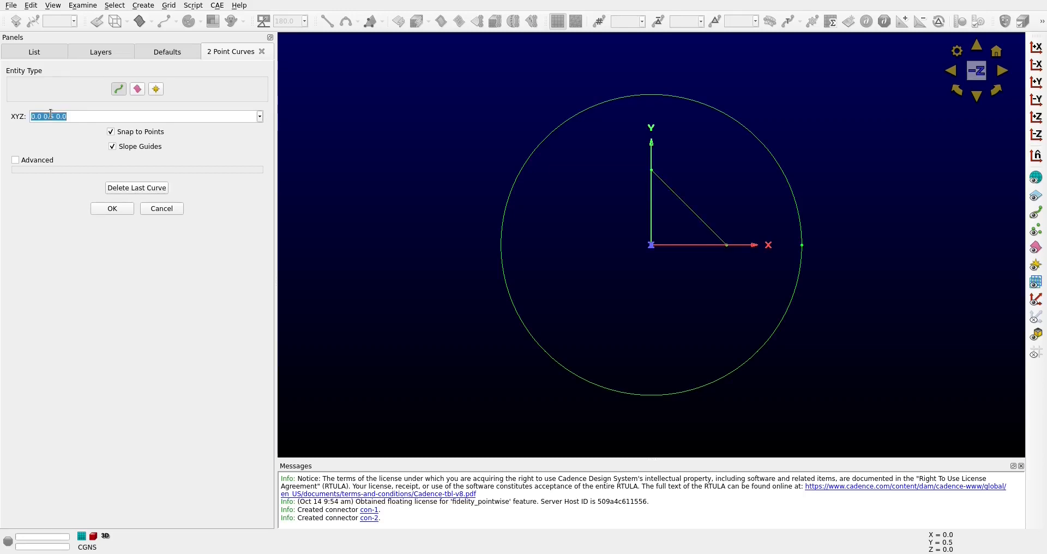
# Add a second two-point connector from 0 0.5 0 to -0.5 0 0 and finish the curve command
pyautogui.click(68, 117)
pyautogui.press('Return')
pyautogui.click(38, 116)
pyautogui.click(32, 116)
pyautogui.write('-0.5')
pyautogui.moveTo(57, 119); pyautogui.dragTo(53, 119)
pyautogui.write('0')
pyautogui.press('Return')
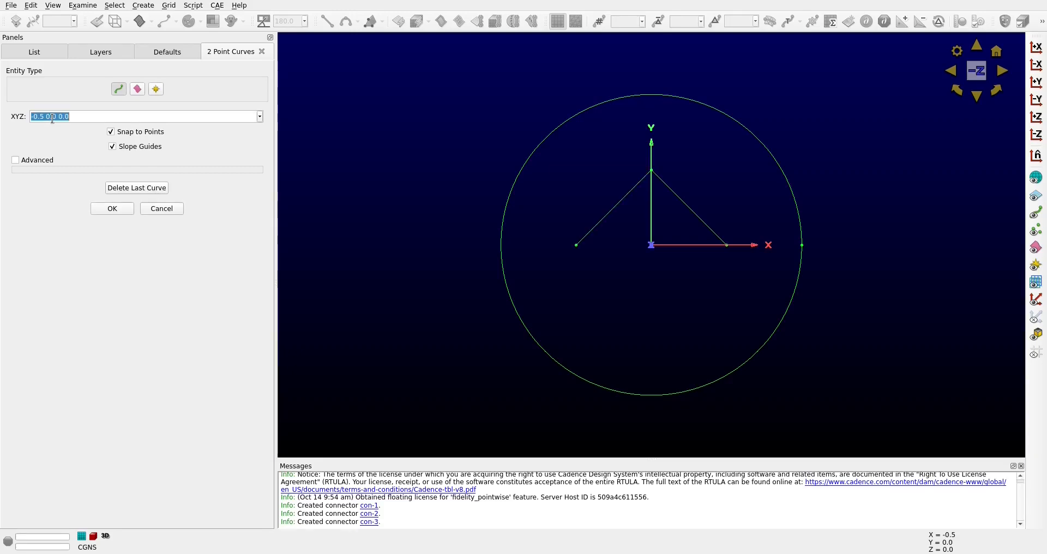
pyautogui.click(120, 208)
# Copy the two slanted connectors and paste them mirrored about the Y = 0 plane to close the diamond
pyautogui.moveTo(758, 305); pyautogui.dragTo(555, 147)
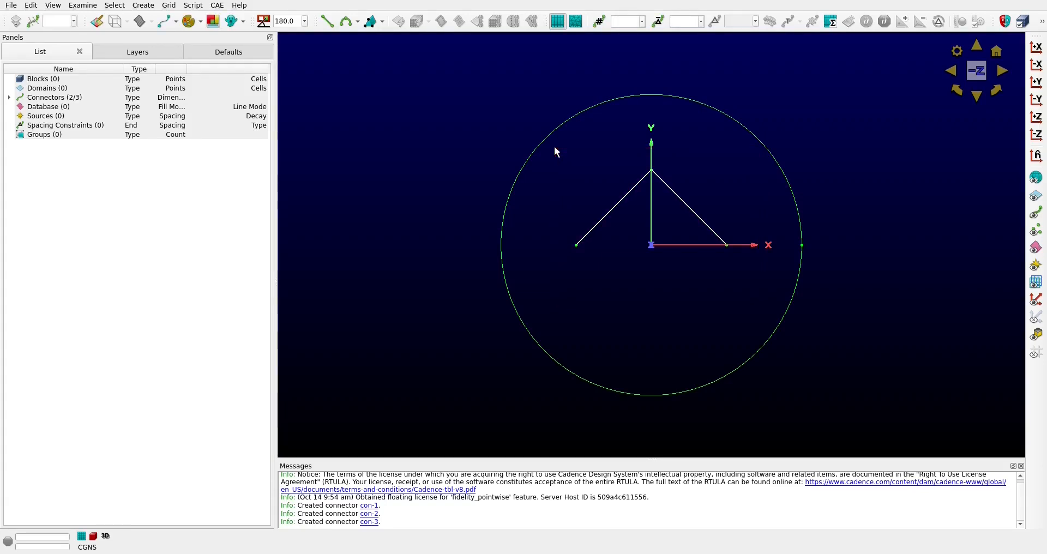
pyautogui.hotkey('ctrl', 'c')
pyautogui.hotkey('ctrl', 'v')
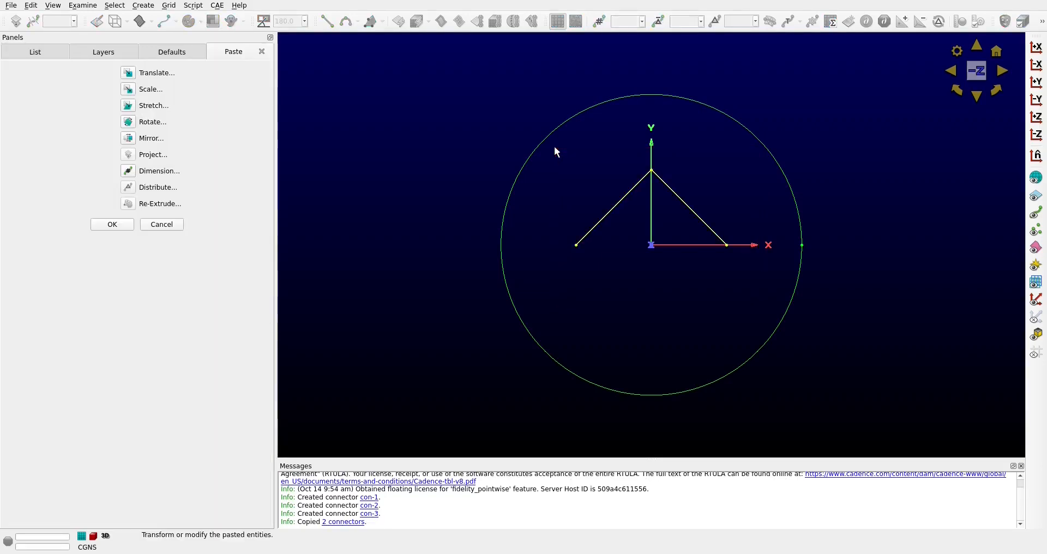
pyautogui.click(129, 139)
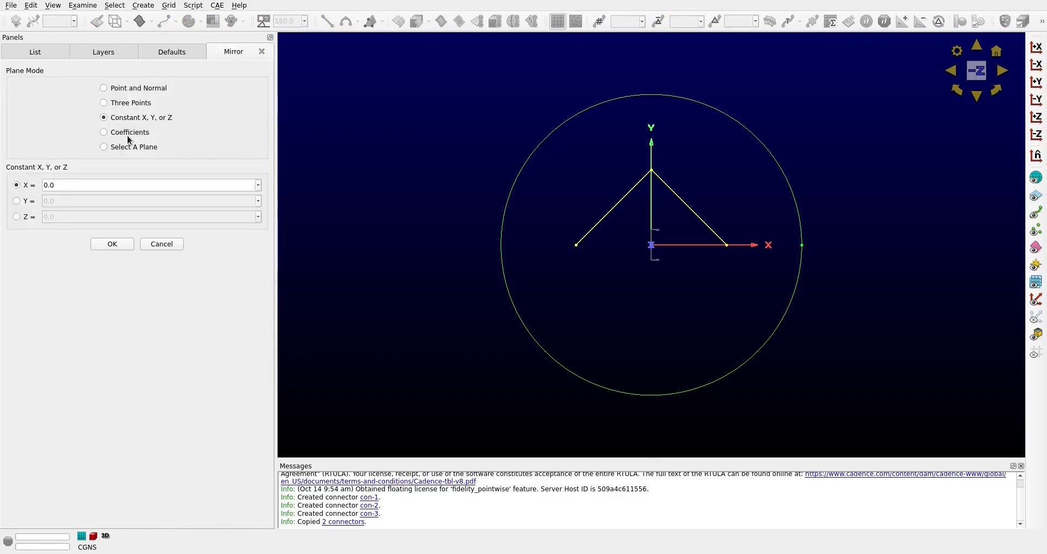
pyautogui.click(17, 201)
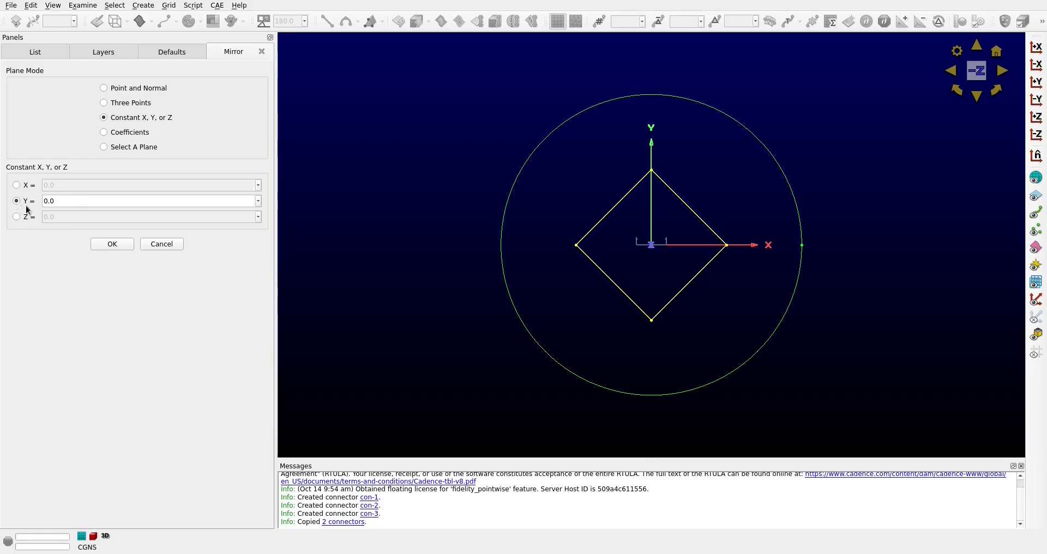
pyautogui.click(104, 244)
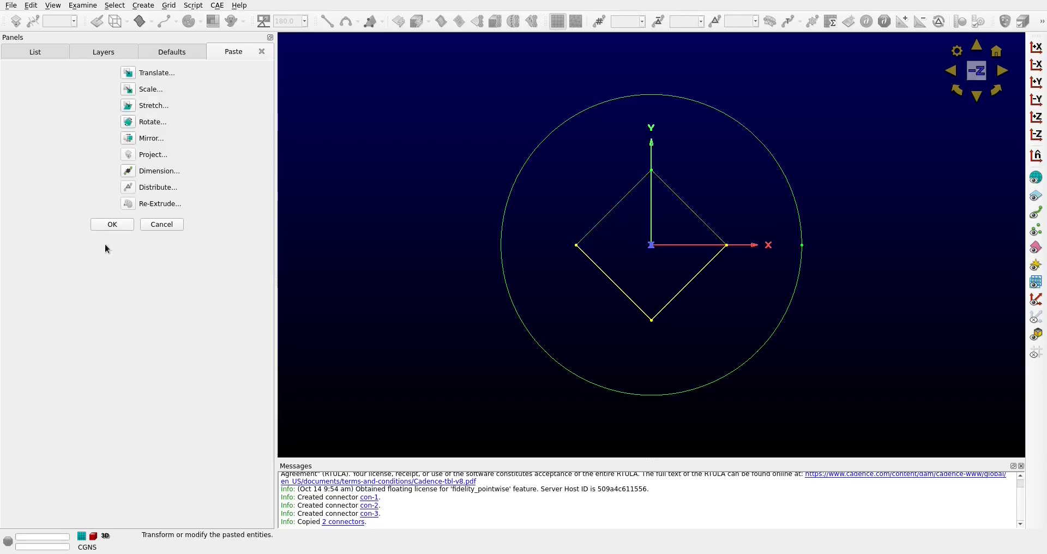
pyautogui.click(109, 226)
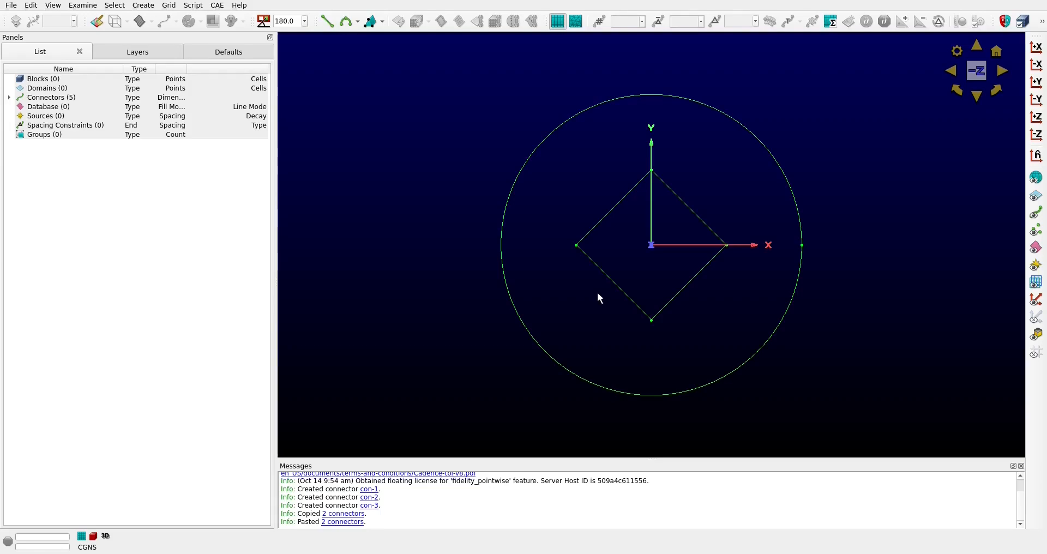
# Split the circle connector into 4 pieces
pyautogui.click(577, 113)
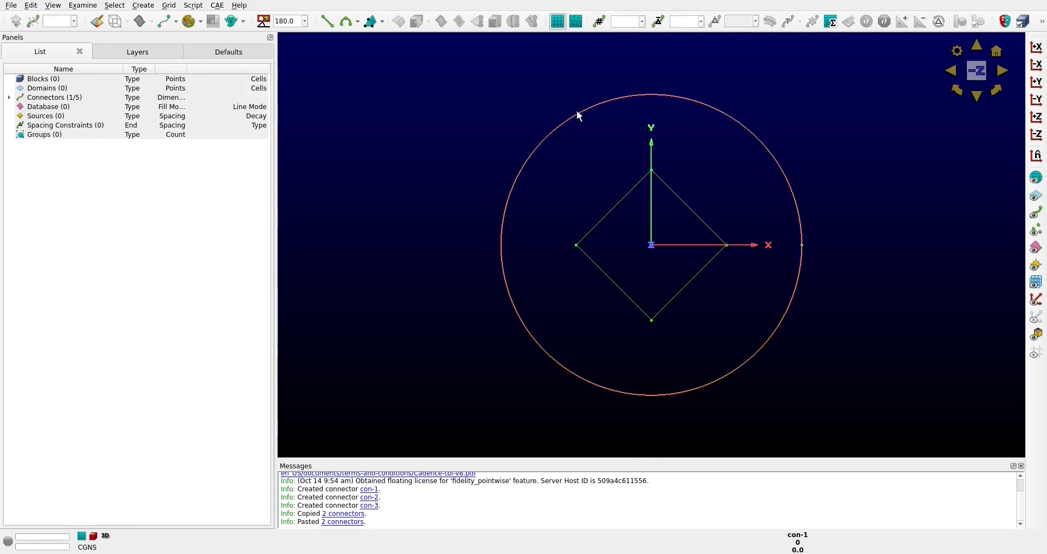
pyautogui.click(31, 5)
pyautogui.click(48, 157)
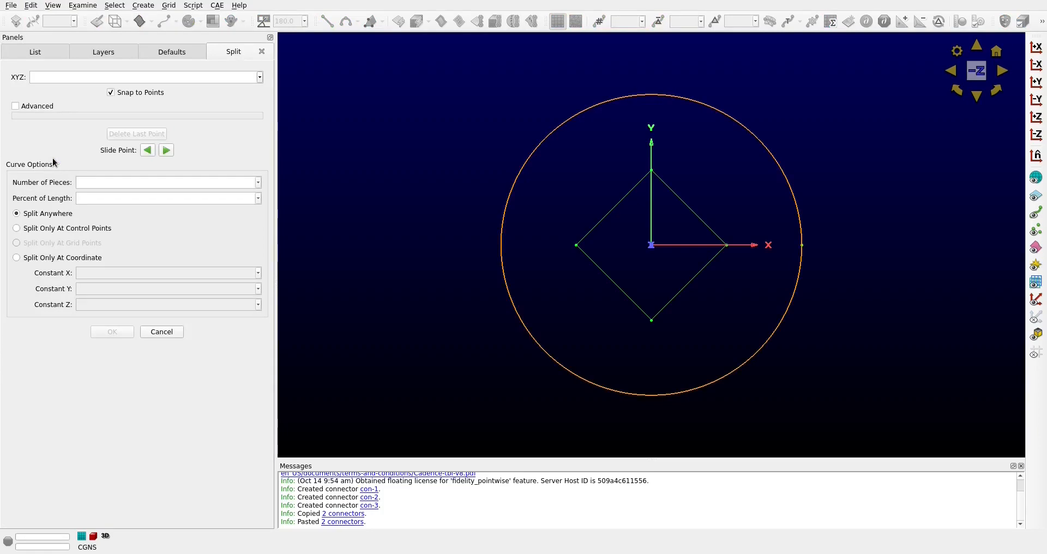
pyautogui.write('4')
pyautogui.click(112, 332)
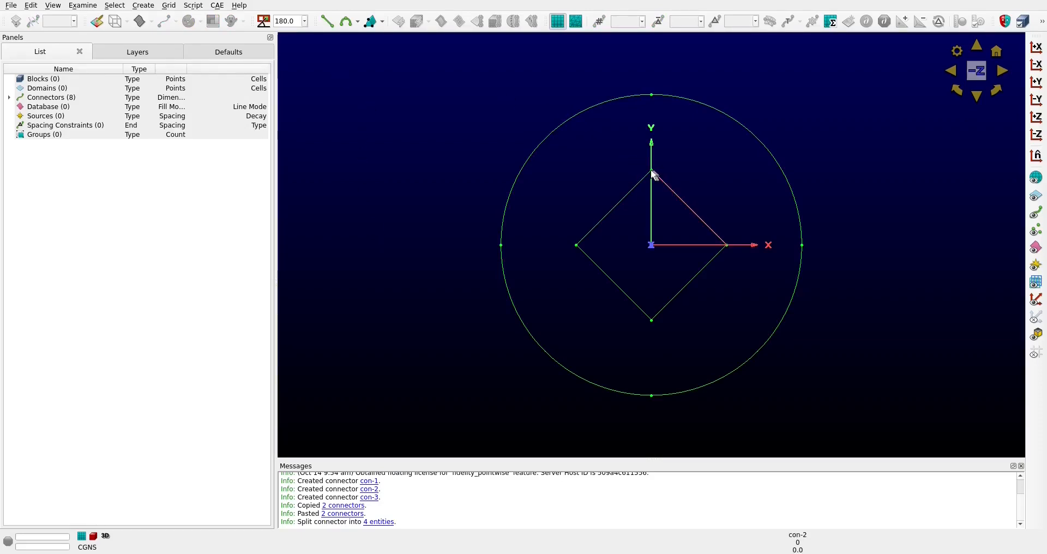
# Create four two-point connectors joining each diamond corner to the matching split point on the circle
pyautogui.click(328, 22)
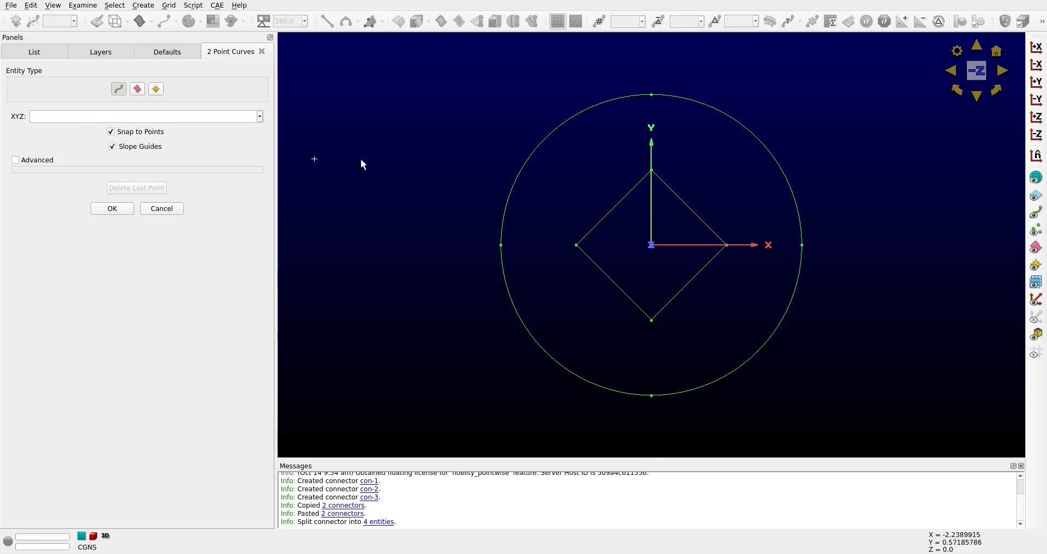
pyautogui.click(652, 170)
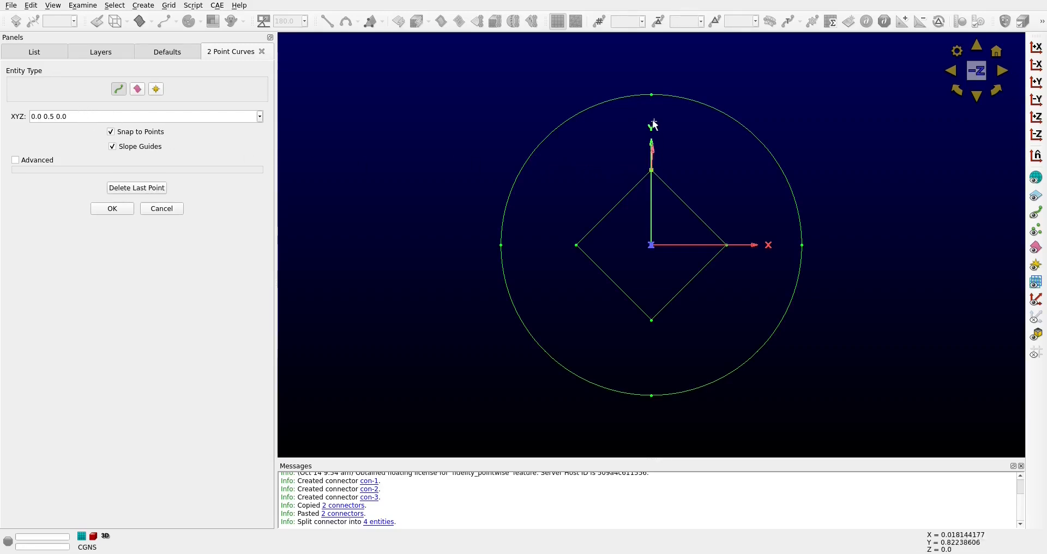
pyautogui.click(652, 96)
pyautogui.click(576, 244)
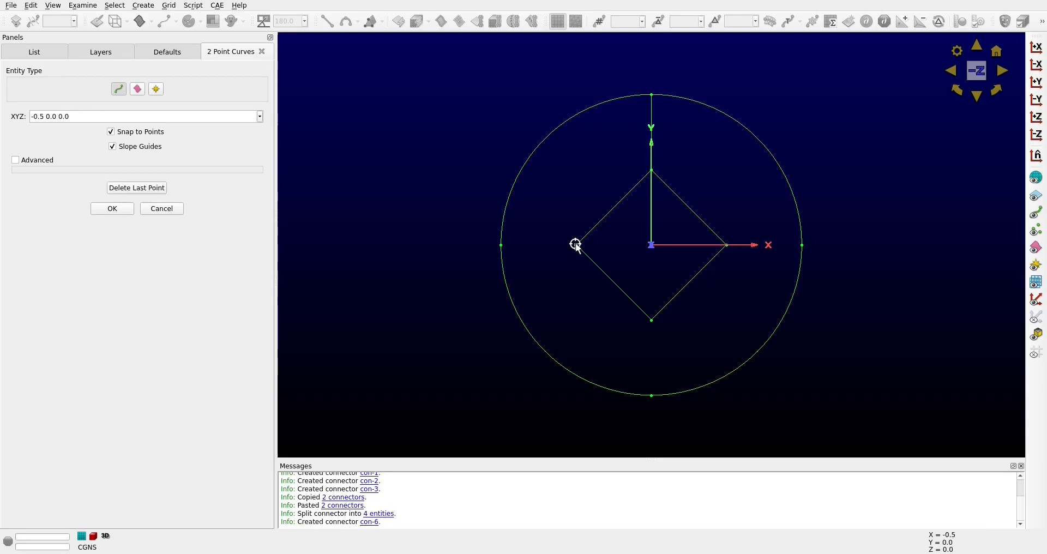
pyautogui.click(501, 245)
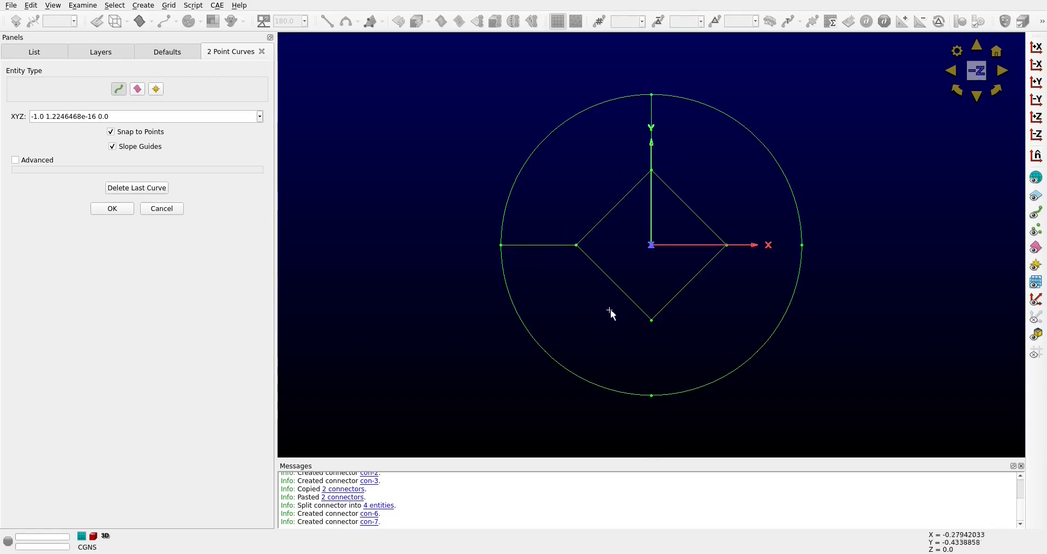
pyautogui.click(651, 320)
pyautogui.click(651, 394)
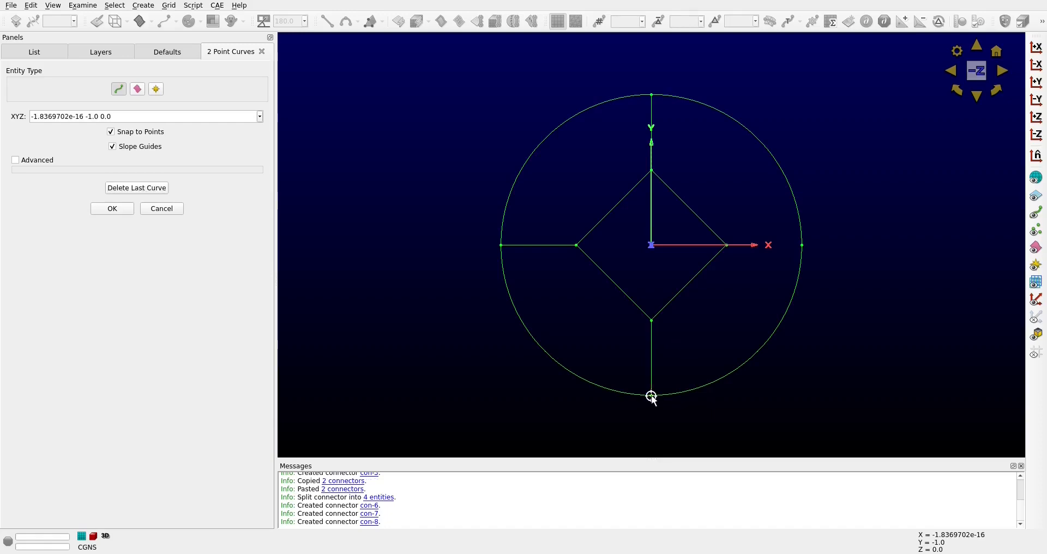
pyautogui.click(729, 245)
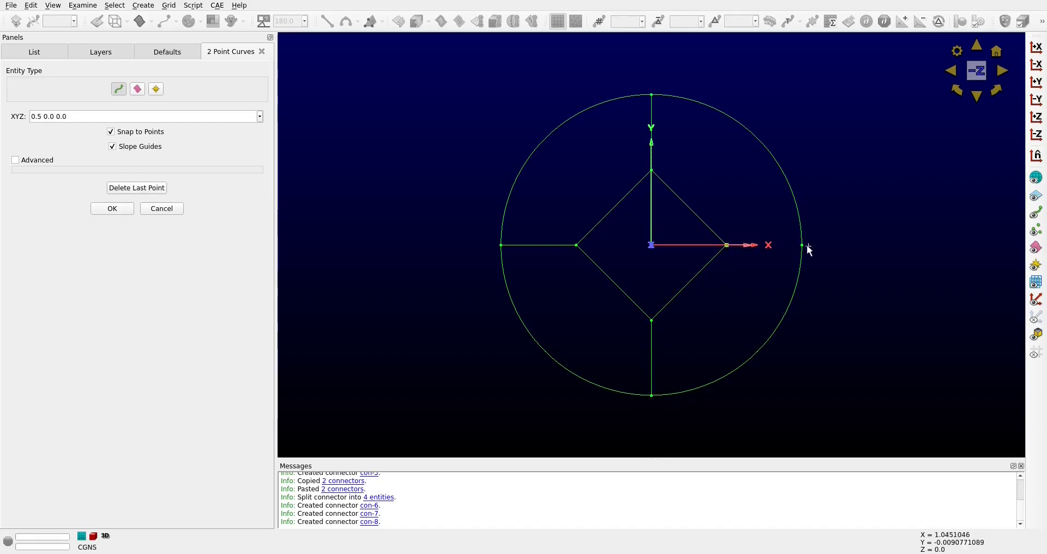
pyautogui.click(801, 246)
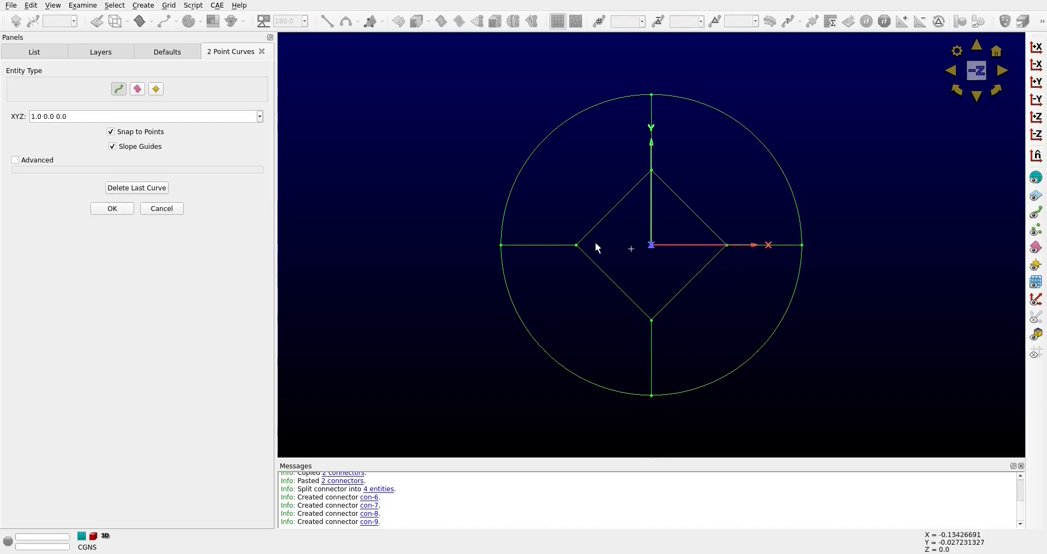
pyautogui.click(123, 209)
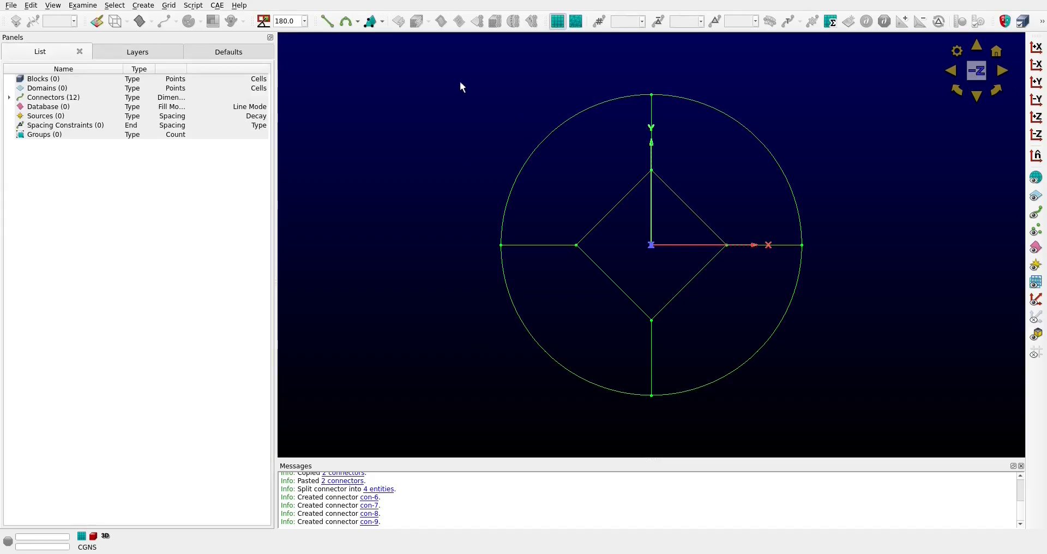
# Dimension all connectors with 11 grid points and turn on the display of their points
pyautogui.moveTo(393, 65); pyautogui.dragTo(876, 443)
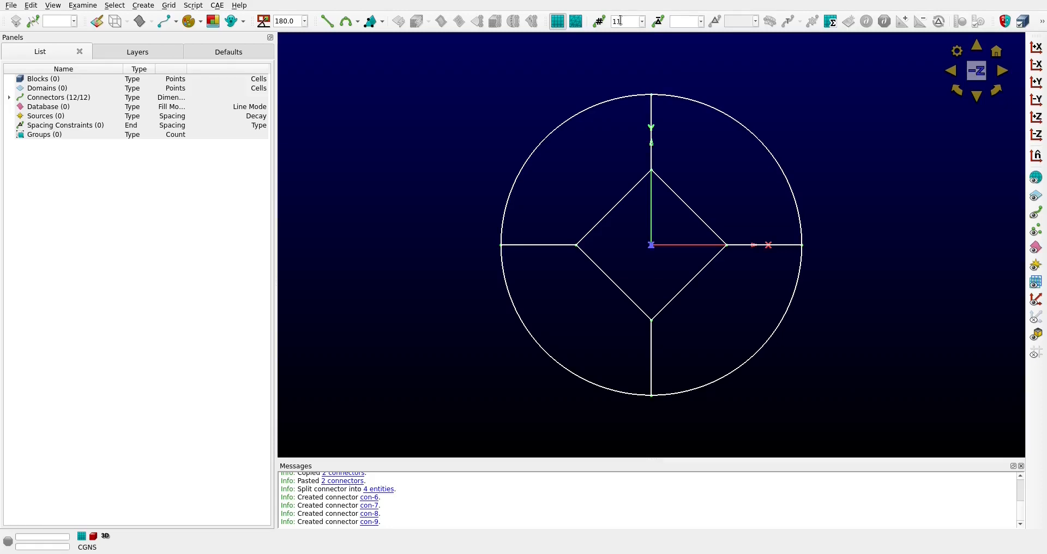
pyautogui.press('Return')
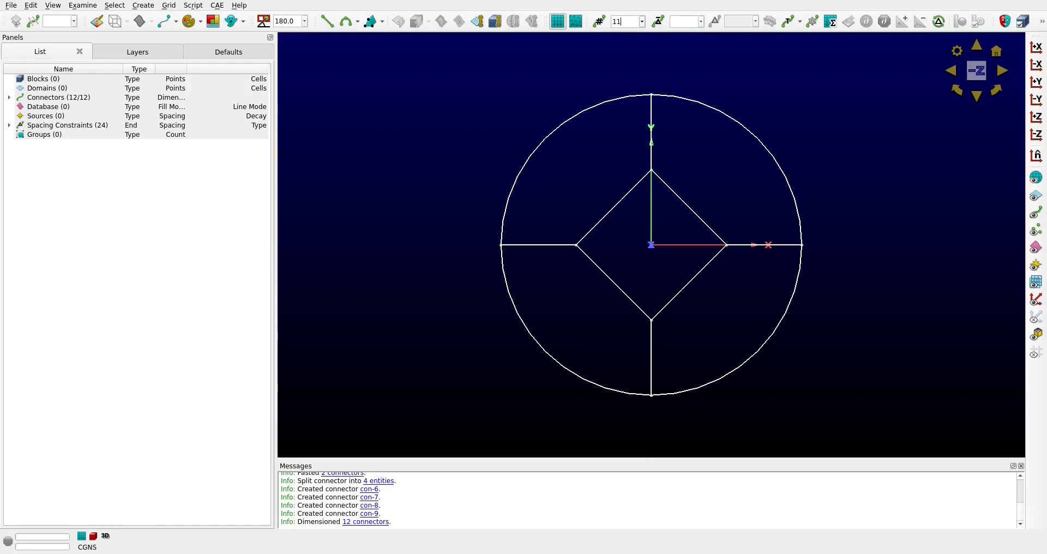
pyautogui.click(176, 21)
pyautogui.click(182, 50)
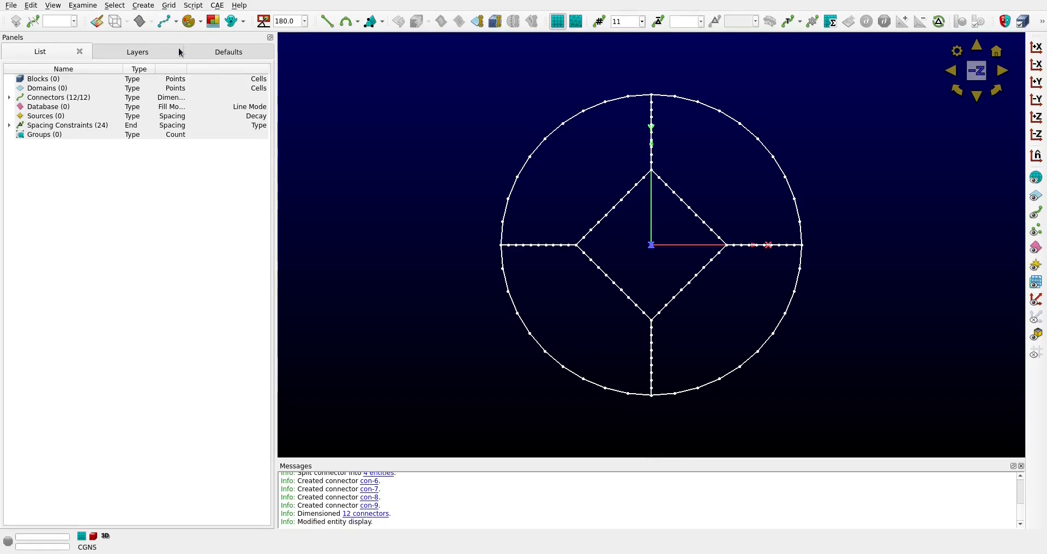
pyautogui.click(403, 112)
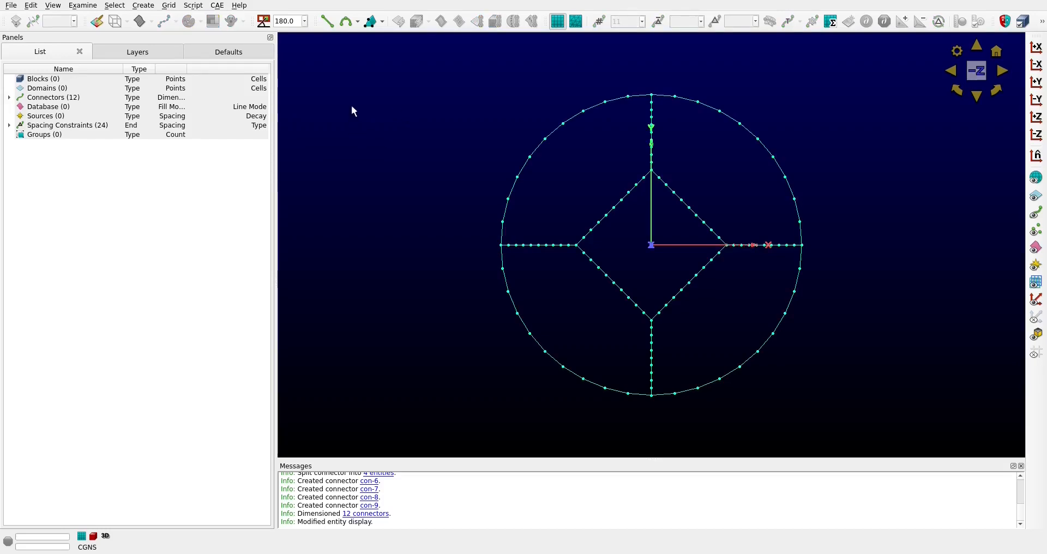
# Assemble structured domains from all connectors of the circle and inner diamond
pyautogui.moveTo(354, 68); pyautogui.dragTo(846, 432)
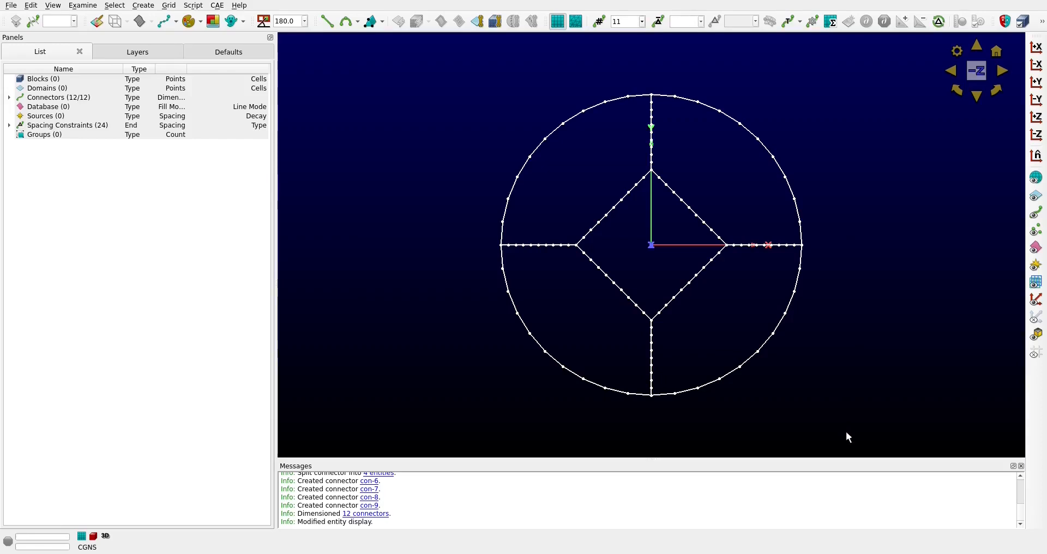
pyautogui.click(478, 22)
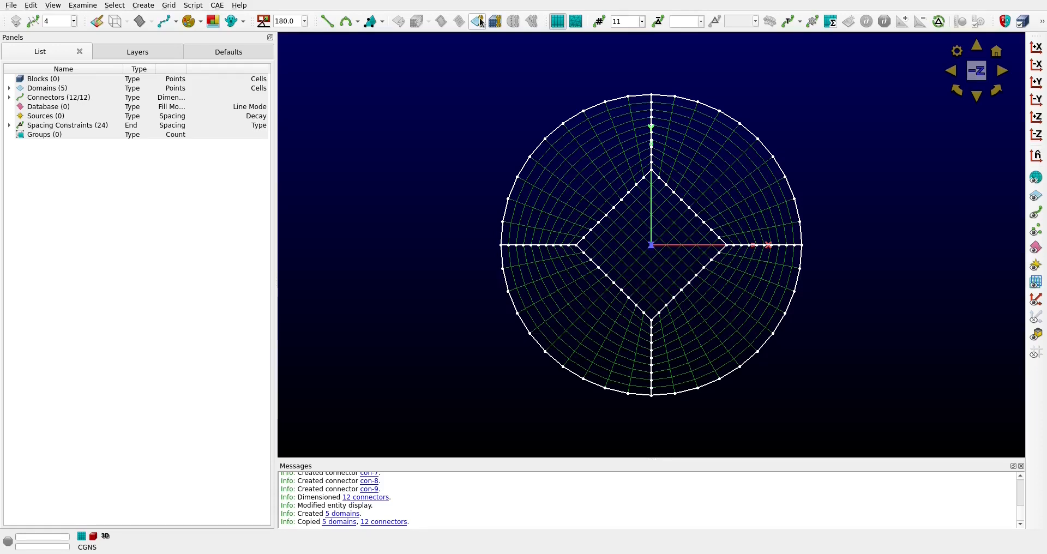
# Copy and paste all domains and connectors of the circular section, translating the copy by 2.0 along Z
pyautogui.moveTo(418, 68); pyautogui.dragTo(892, 419)
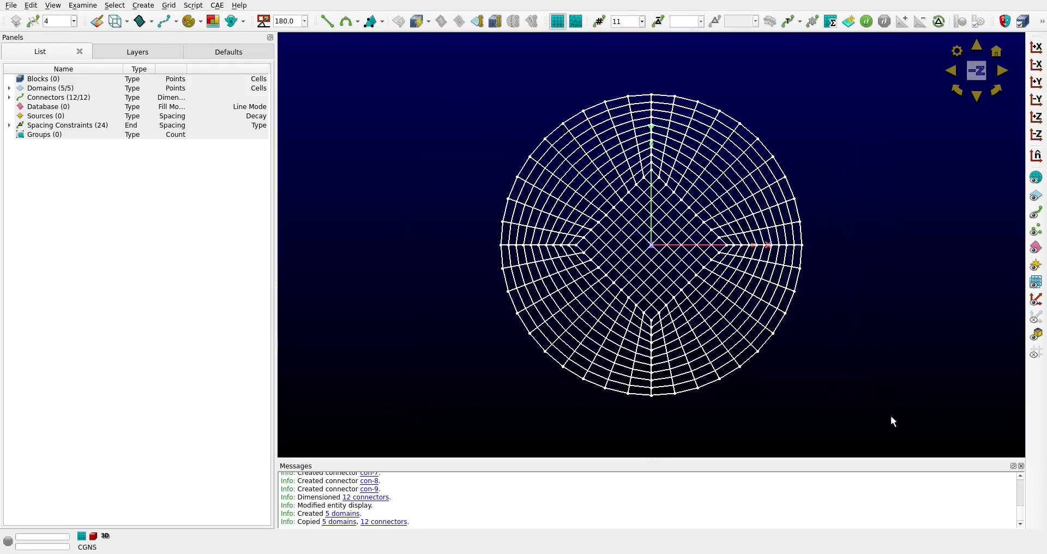
pyautogui.hotkey('ctrl', 'c')
pyautogui.hotkey('ctrl', 'v')
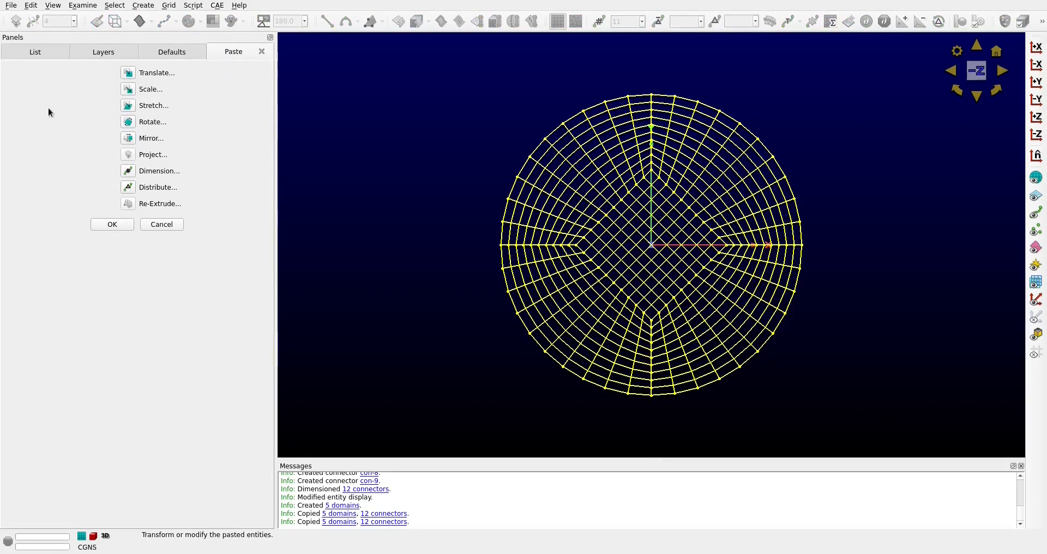
pyautogui.click(127, 73)
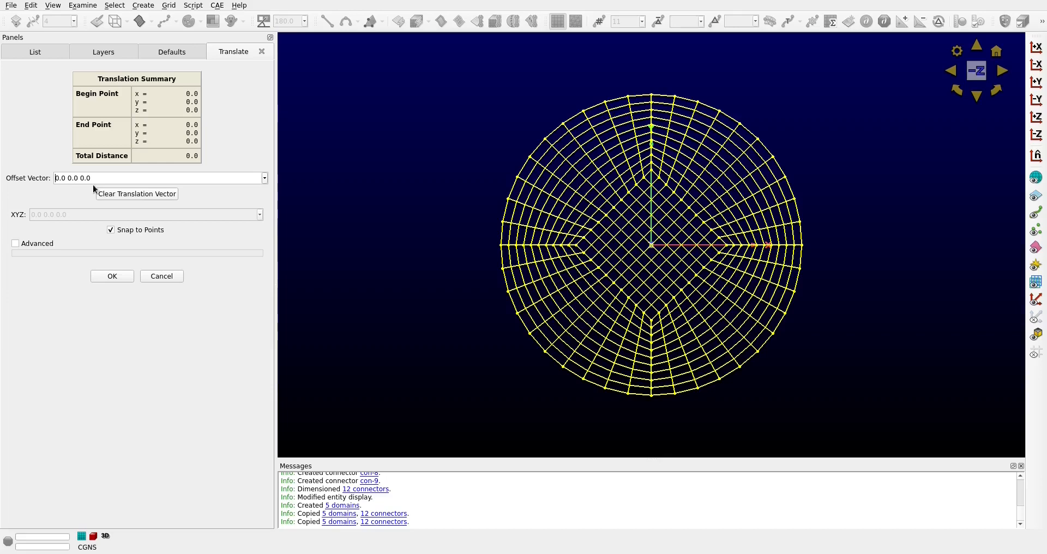
pyautogui.moveTo(104, 178); pyautogui.dragTo(54, 179)
pyautogui.click(41, 169)
pyautogui.click(81, 178)
pyautogui.click(119, 280)
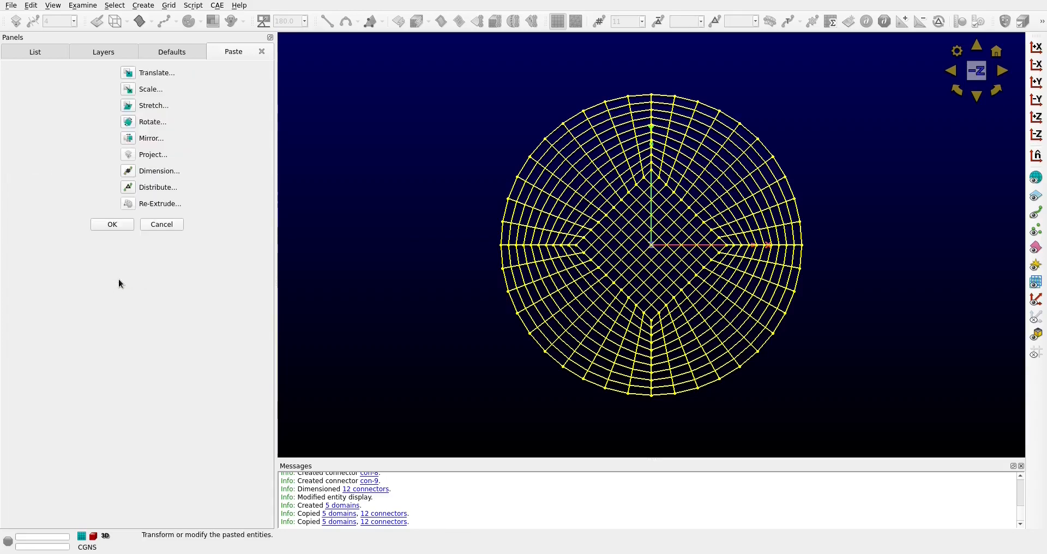
# Scale the pasted section by 0.5 0.5 0.5 about the anchor 0.0 0.0 2.0 and complete the paste
pyautogui.click(128, 90)
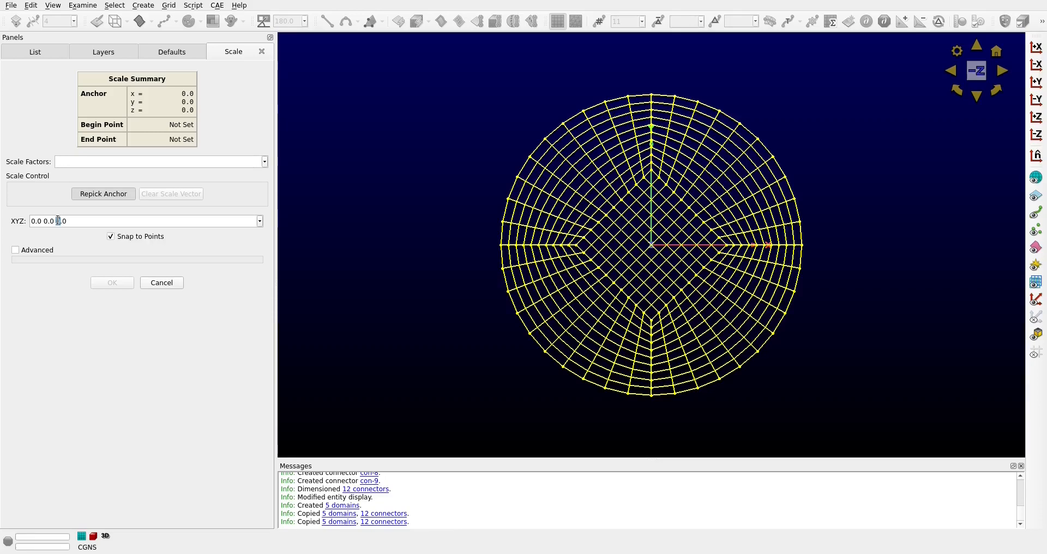
pyautogui.press('Return')
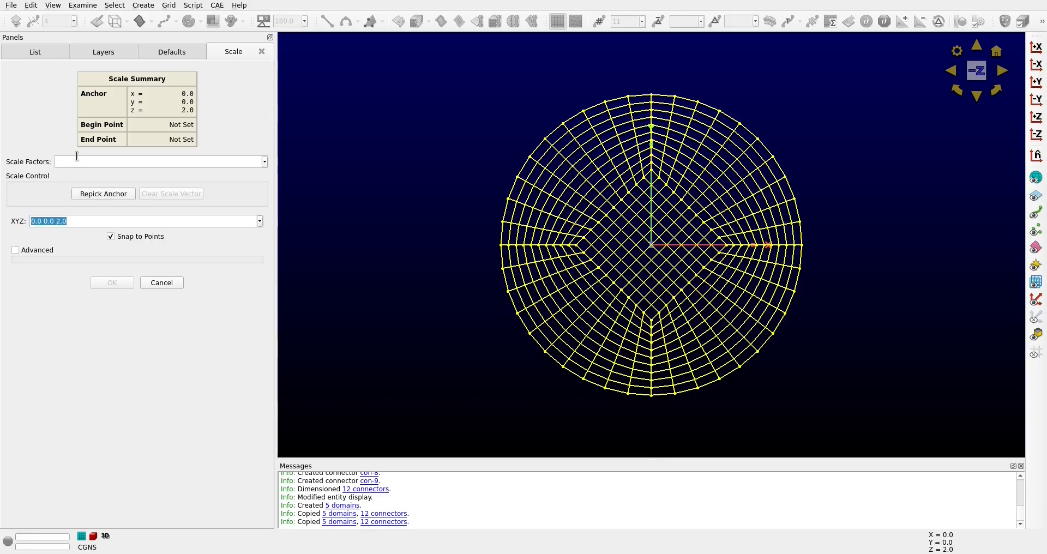
pyautogui.click(80, 162)
pyautogui.write('0.5 0.5 0.5')
pyautogui.press('Return')
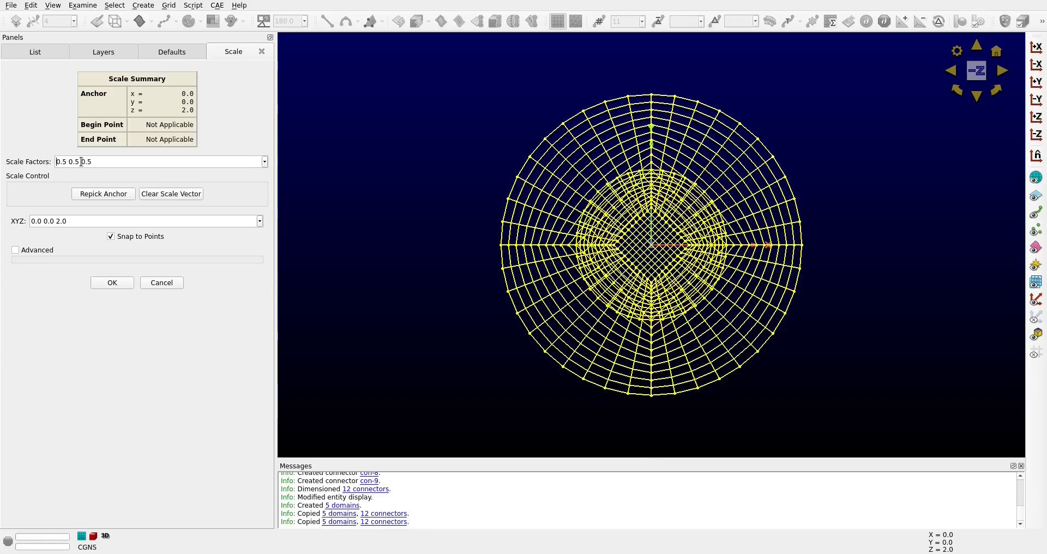
pyautogui.click(122, 280)
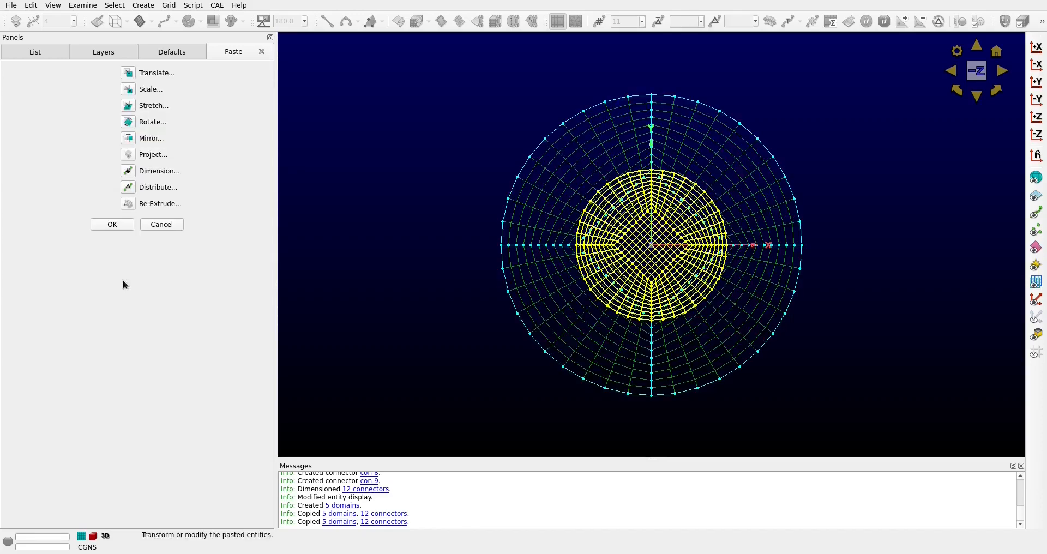
pyautogui.click(111, 224)
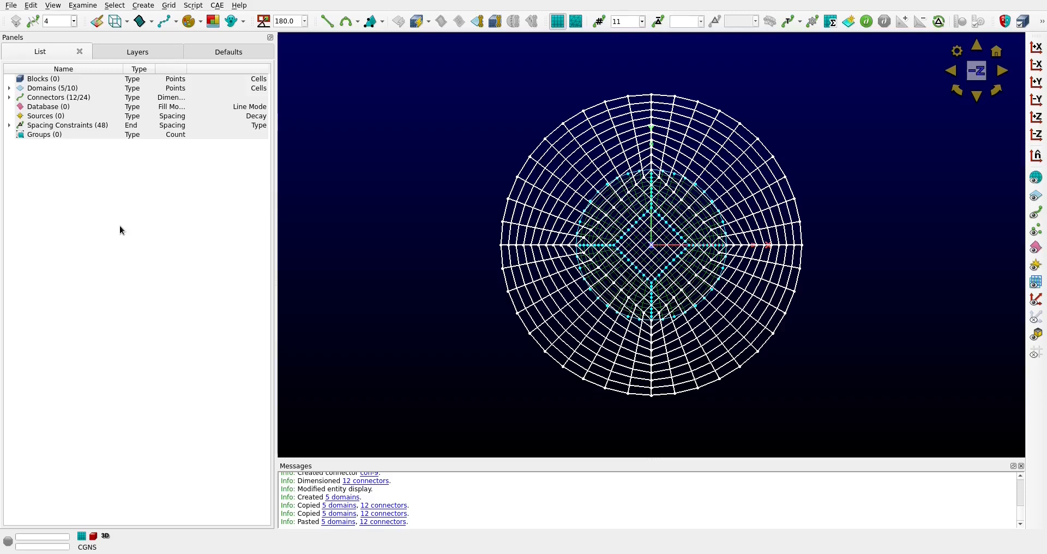
# Create four two-point connectors joining the split points of the small circle to the matching points on the large circle
pyautogui.click(434, 343)
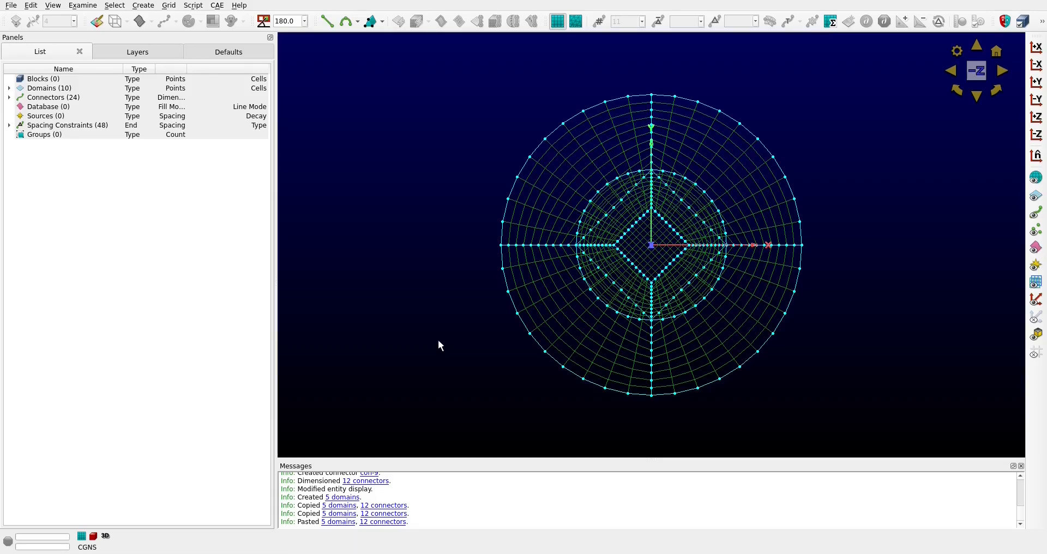
pyautogui.moveTo(898, 387); pyautogui.dragTo(885, 330, button='right')
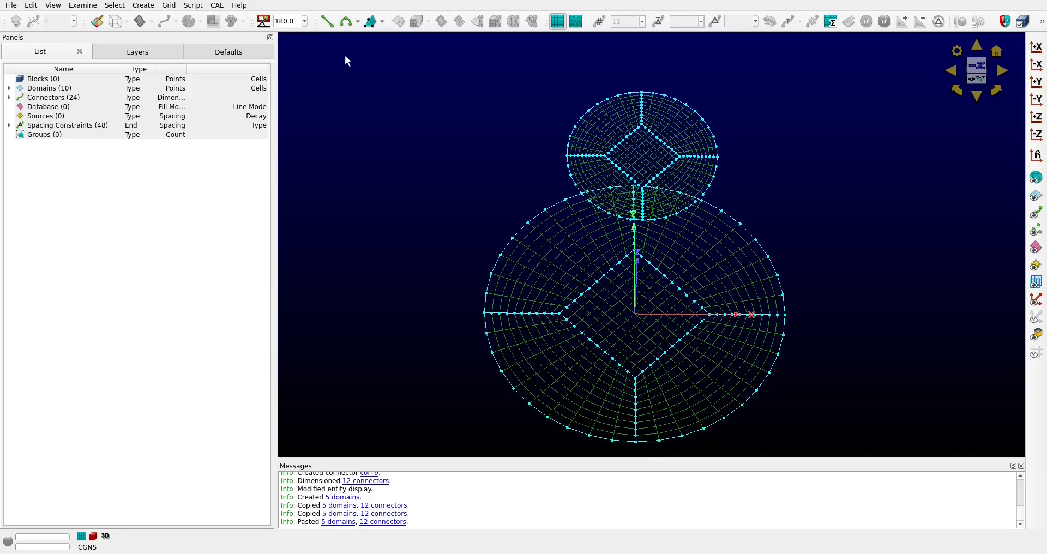
pyautogui.click(327, 21)
pyautogui.click(567, 156)
pyautogui.click(485, 313)
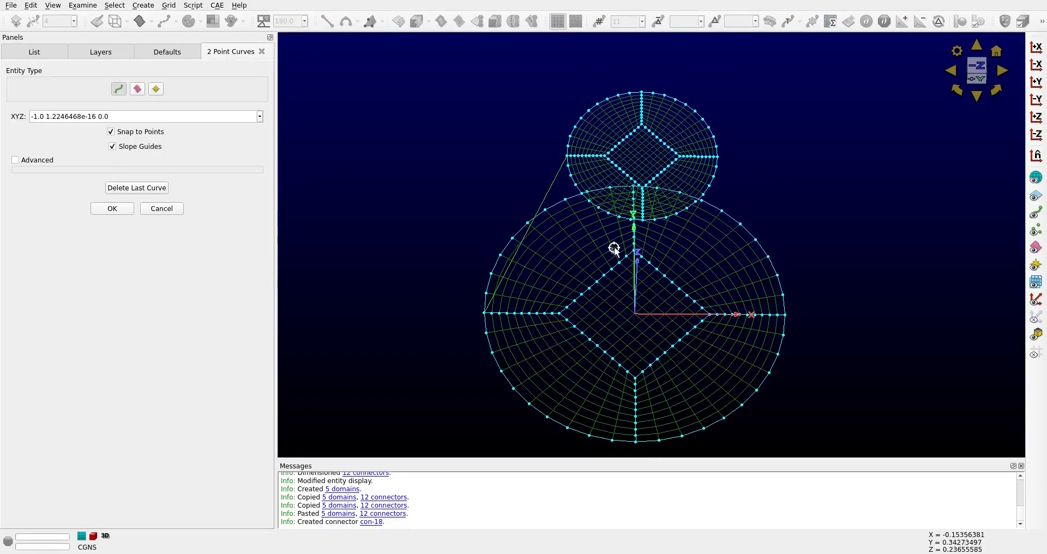
pyautogui.click(642, 219)
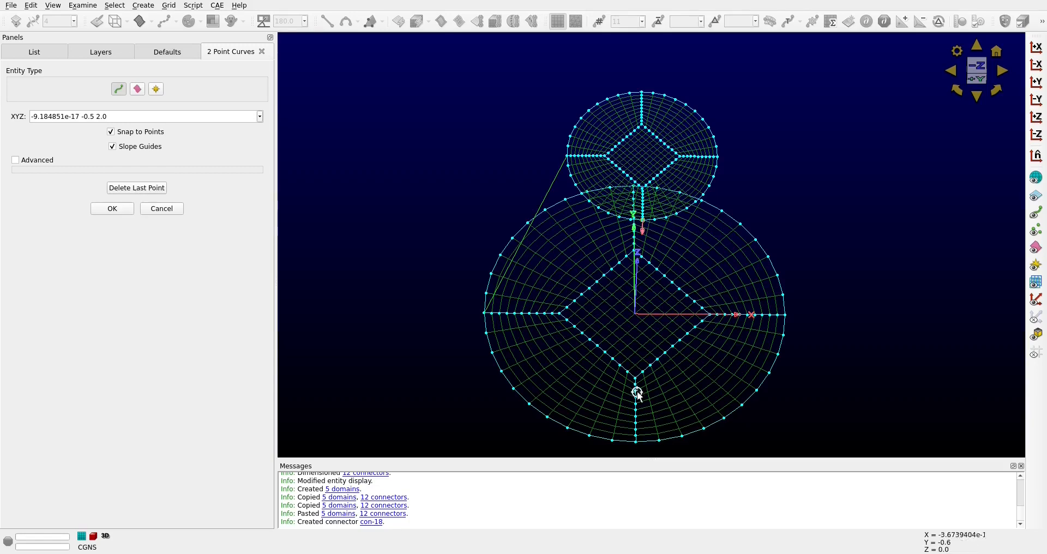
pyautogui.click(636, 440)
pyautogui.click(719, 158)
pyautogui.click(785, 314)
pyautogui.click(641, 92)
pyautogui.keyDown('ctrl'); pyautogui.moveTo(871, 202); pyautogui.dragTo(810, 211, button='right'); pyautogui.keyUp('ctrl')
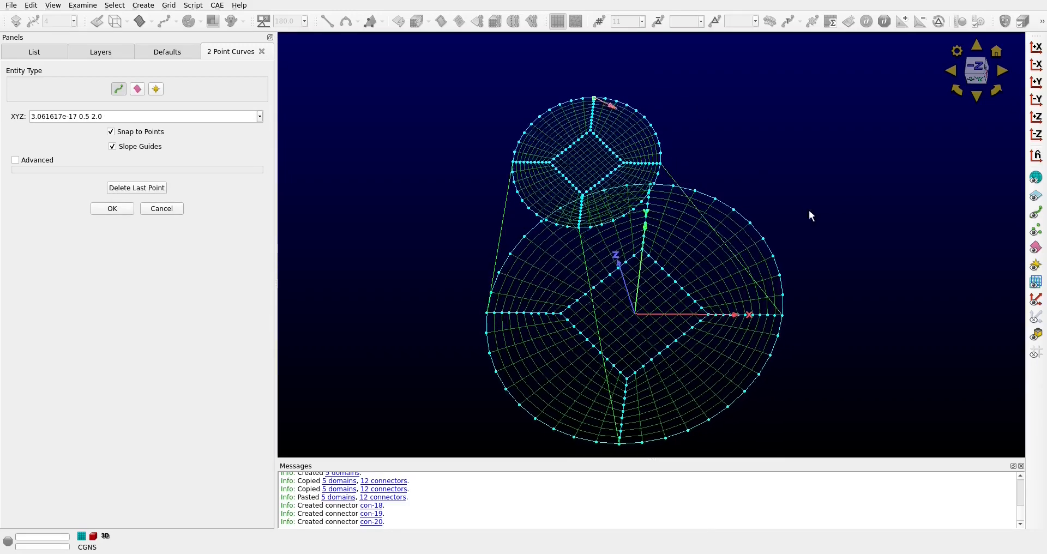
pyautogui.keyDown('ctrl'); pyautogui.moveTo(822, 174); pyautogui.dragTo(764, 180, button='right'); pyautogui.keyUp('ctrl')
pyautogui.click(666, 181)
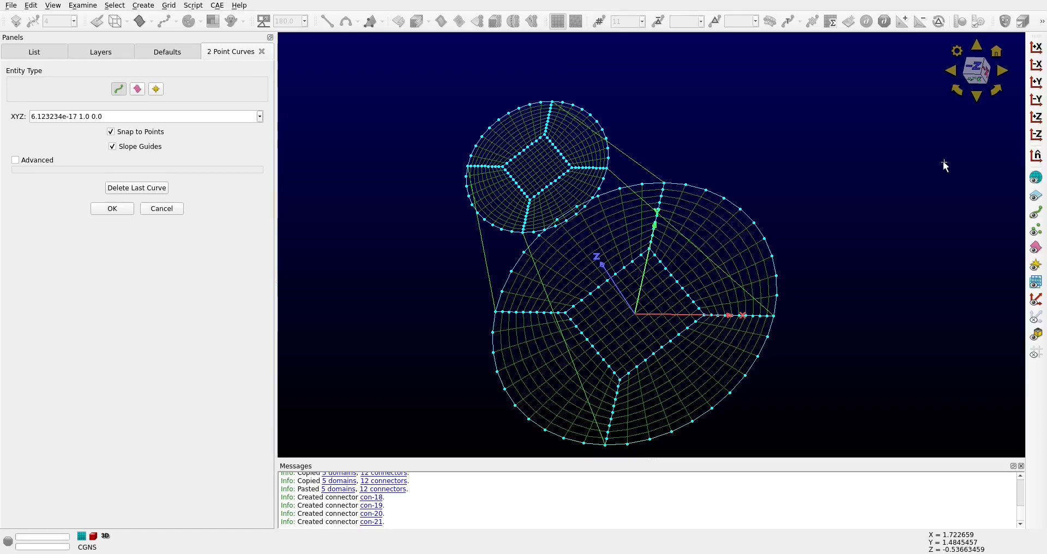
# Create four two-point connectors joining the corners of the small diamond to the matching corners of the large diamond
pyautogui.click(529, 200)
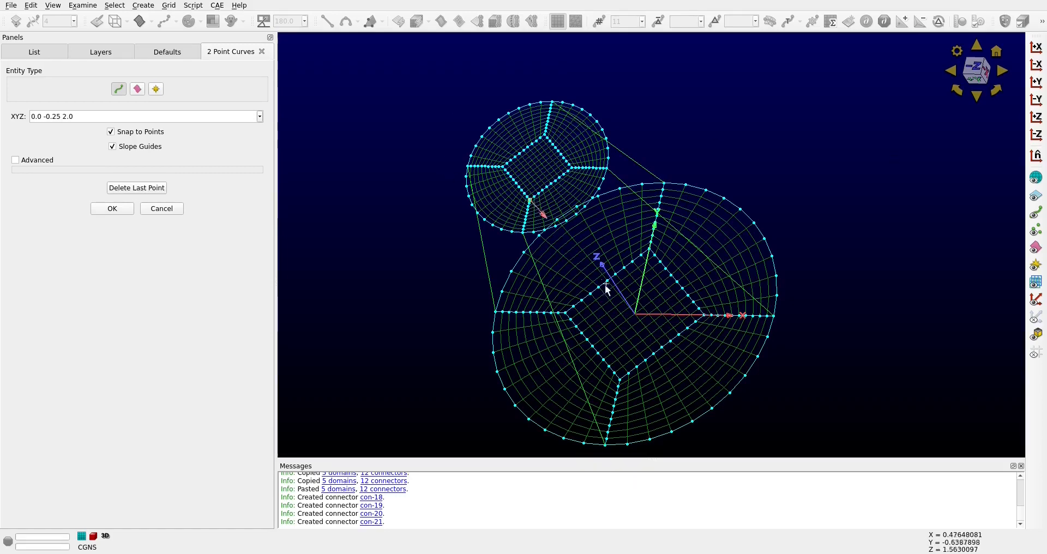
pyautogui.click(620, 377)
pyautogui.click(572, 168)
pyautogui.click(705, 316)
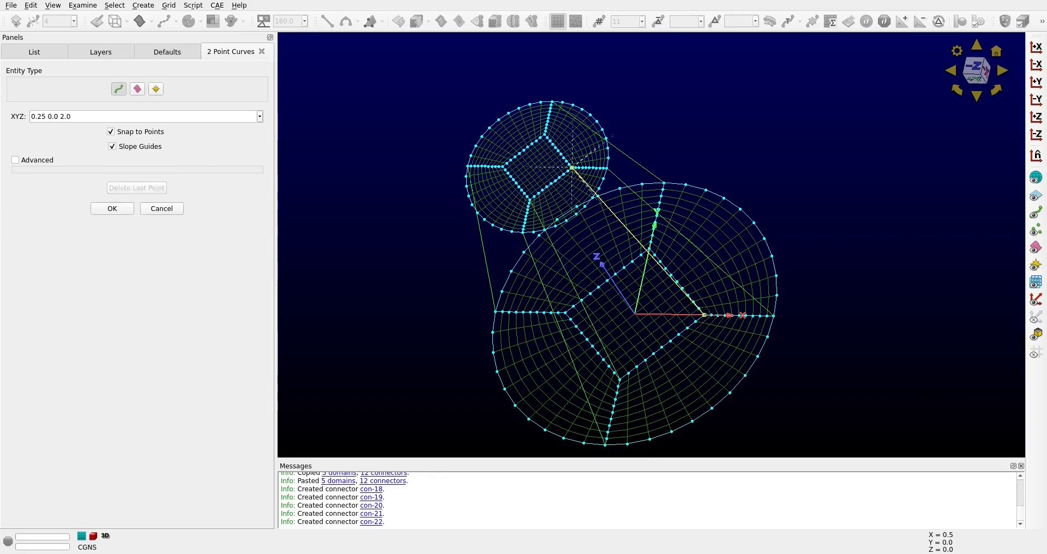
pyautogui.click(545, 134)
pyautogui.click(650, 251)
pyautogui.click(504, 168)
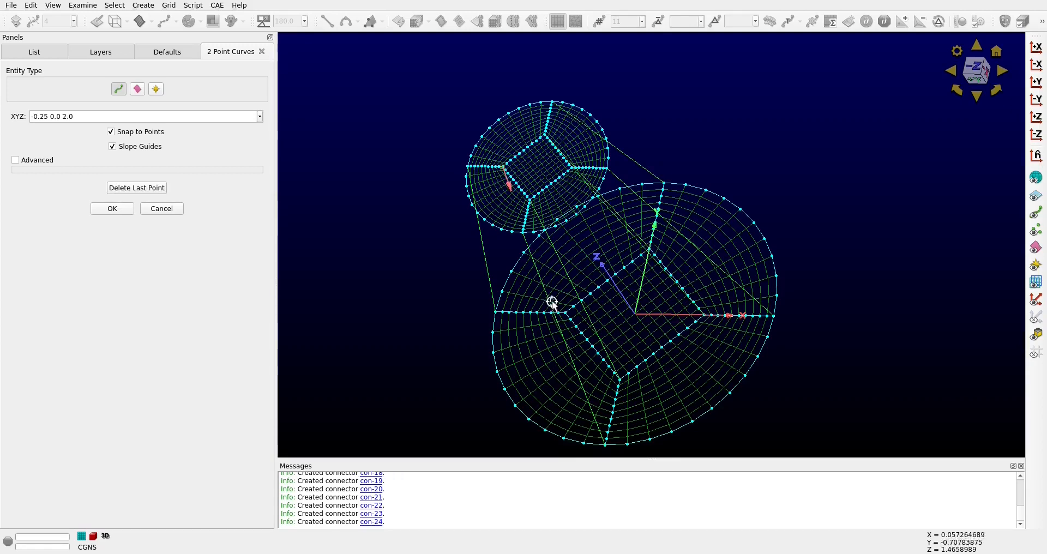
pyautogui.click(566, 312)
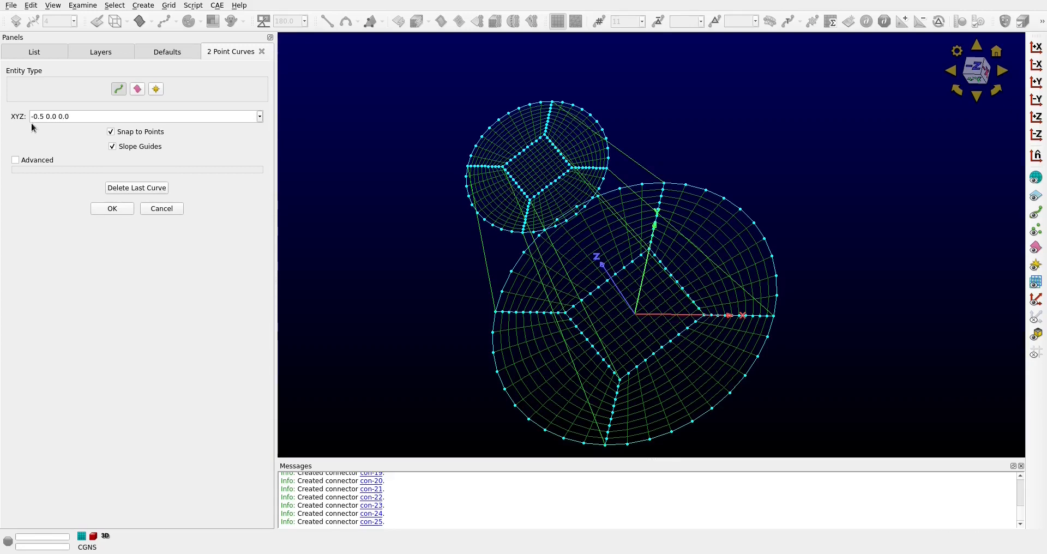
pyautogui.click(111, 209)
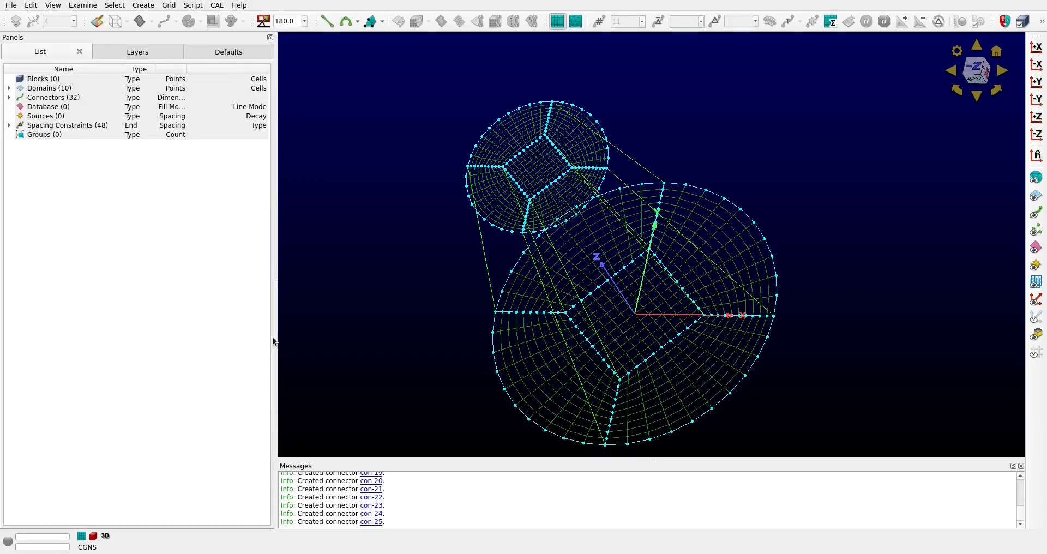
# Dimension the eight connectors between the two sections with 21 grid points and turn on the display of their points
pyautogui.moveTo(423, 346); pyautogui.dragTo(421, 190, button='right')
pyautogui.moveTo(416, 138); pyautogui.dragTo(767, 185)
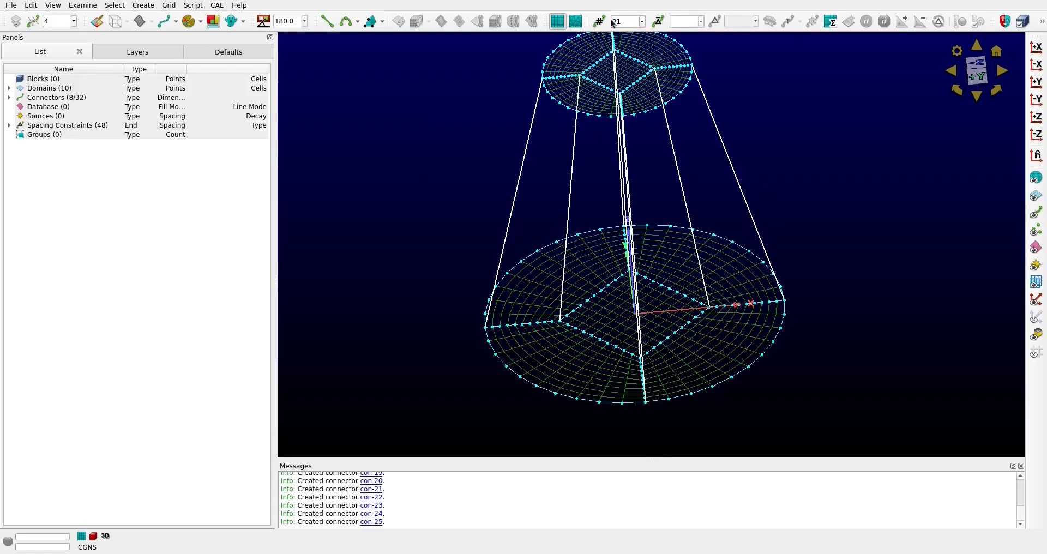
pyautogui.press('Return')
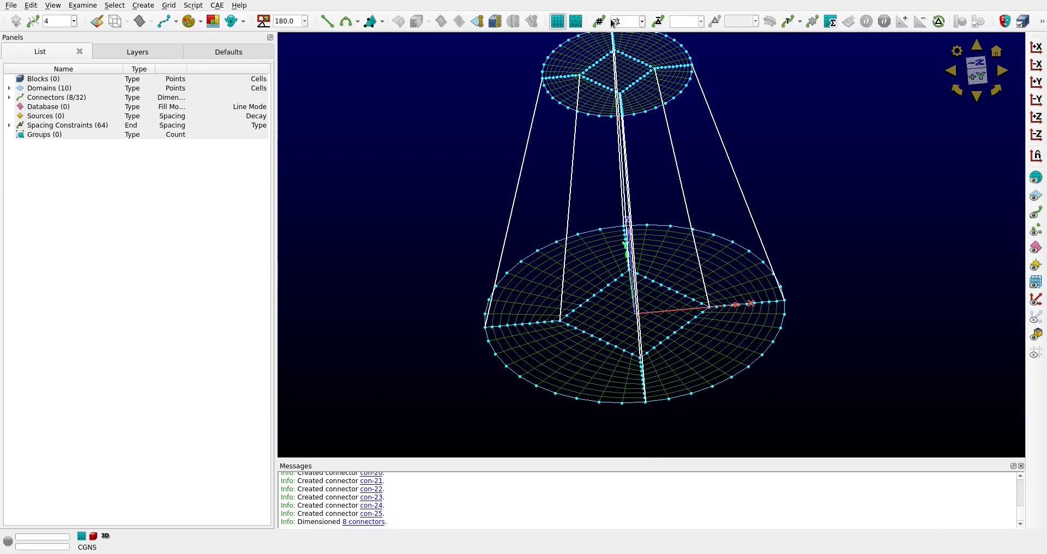
pyautogui.click(177, 23)
pyautogui.click(182, 49)
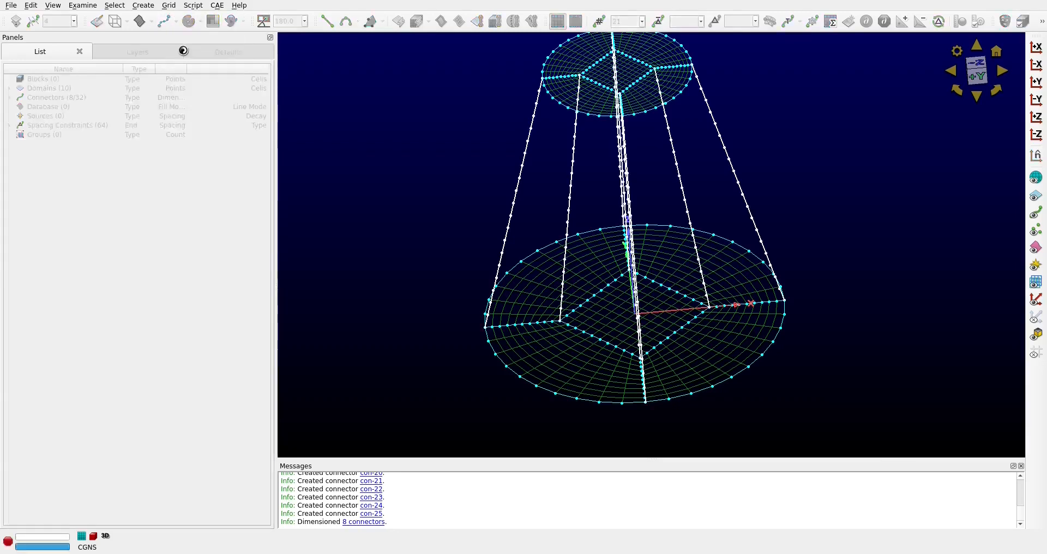
pyautogui.click(512, 159)
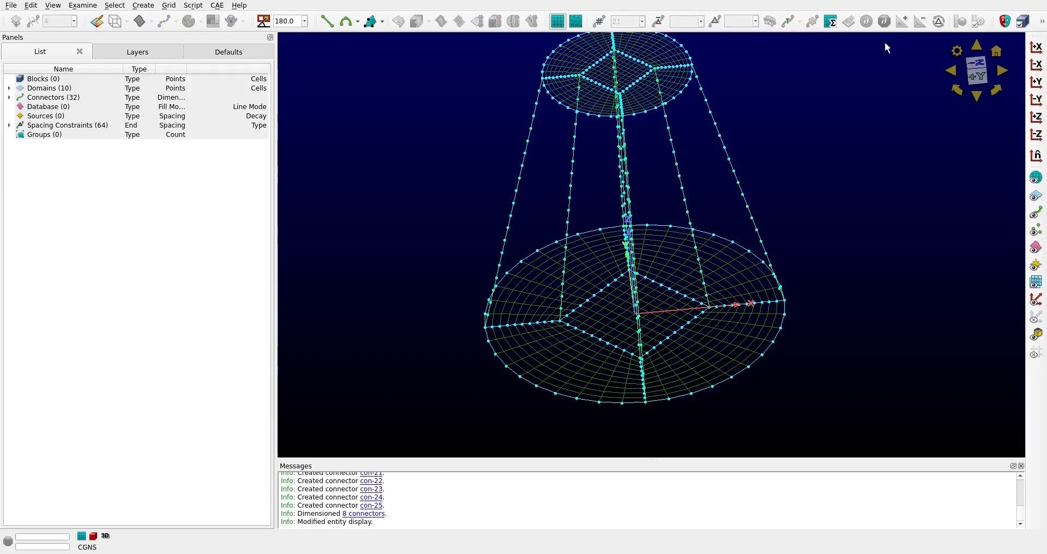
# Hide the existing domains, assemble structured domains from all connectors, and show the domains to check the result
pyautogui.click(1036, 194)
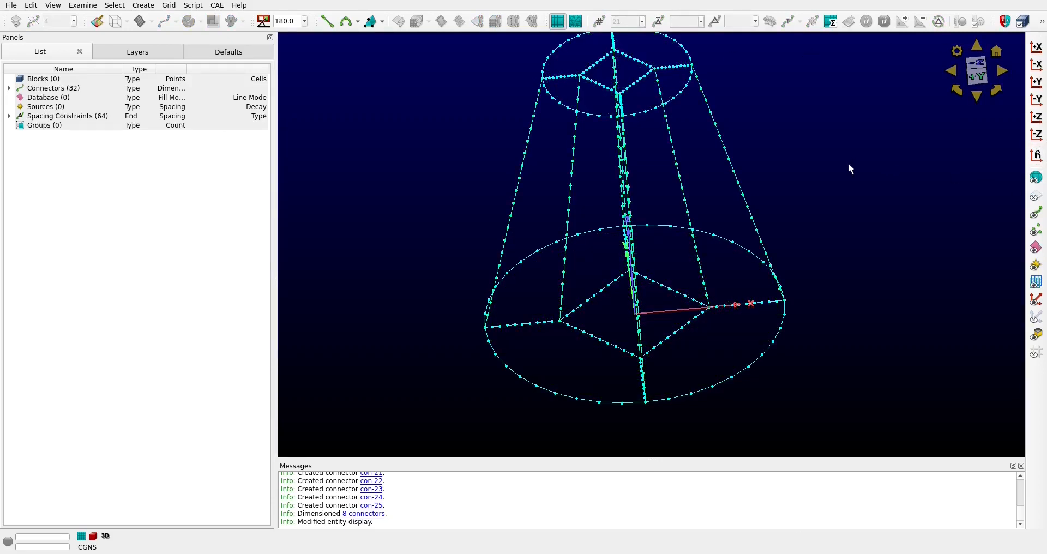
pyautogui.click(976, 63)
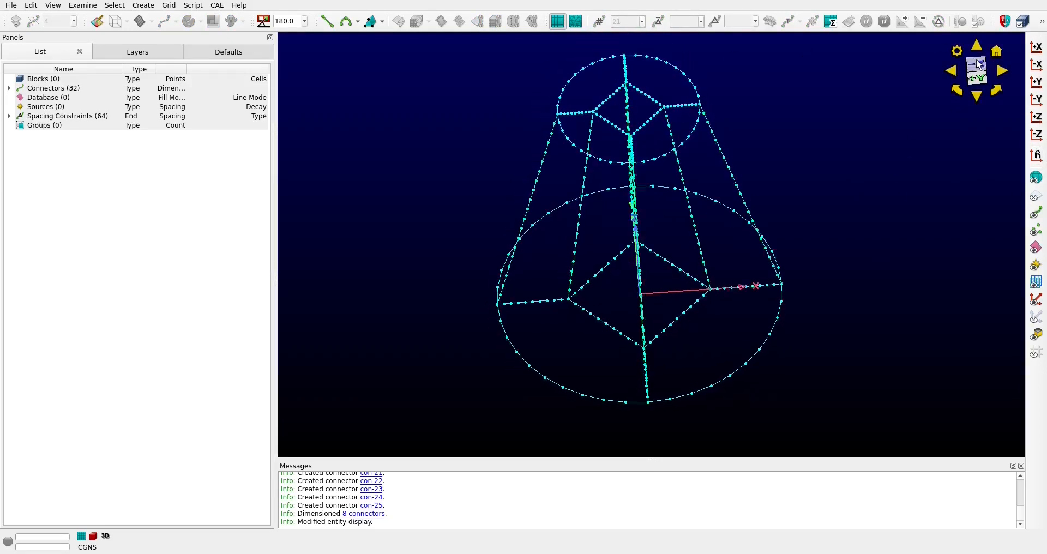
pyautogui.moveTo(833, 392); pyautogui.dragTo(418, 87)
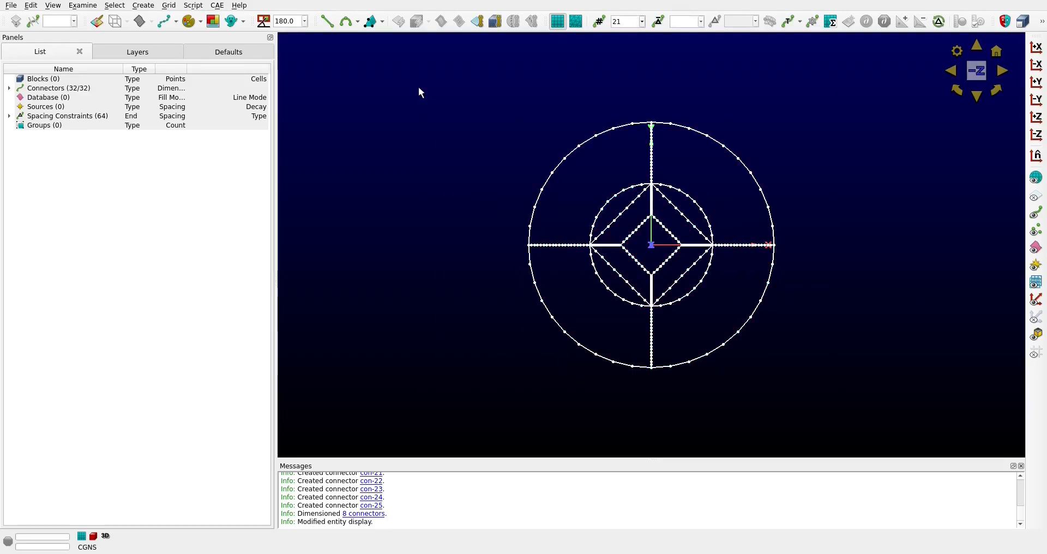
pyautogui.click(477, 20)
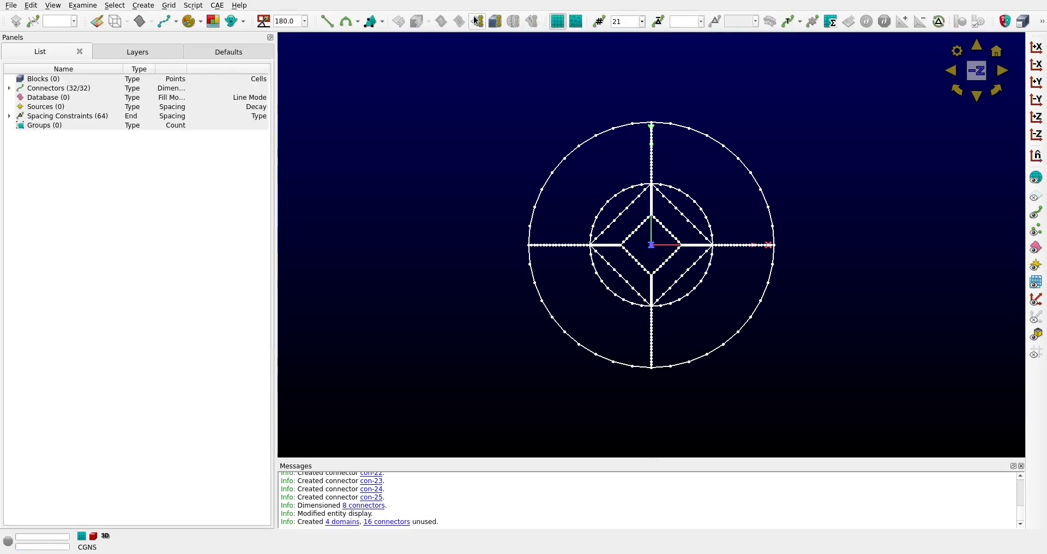
pyautogui.click(1038, 193)
pyautogui.moveTo(870, 325); pyautogui.dragTo(866, 214, button='right')
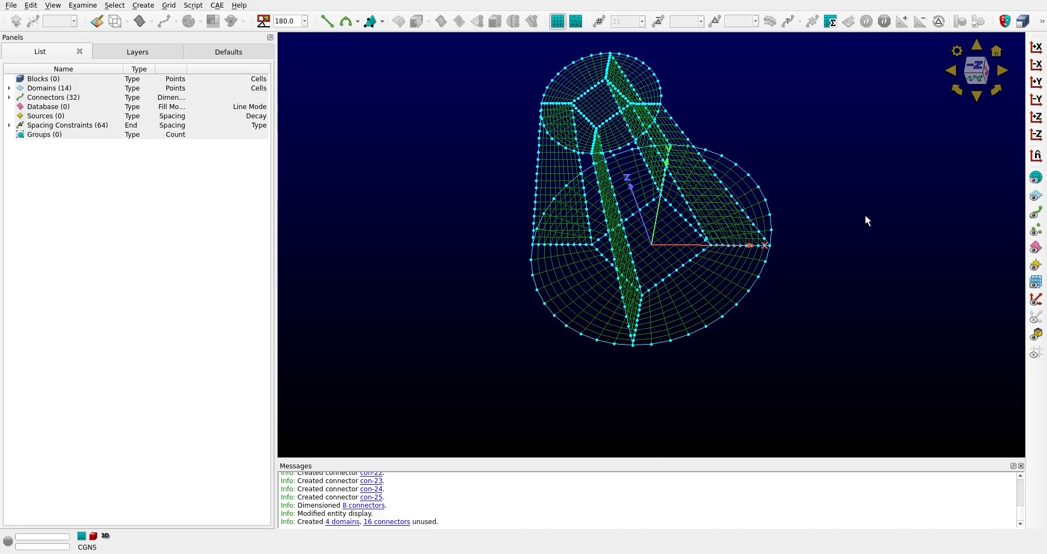
# Hide the domains and assemble a structured domain on the outer wall's +X/+Y quadrant from its two arcs and two side connectors
pyautogui.click(1035, 197)
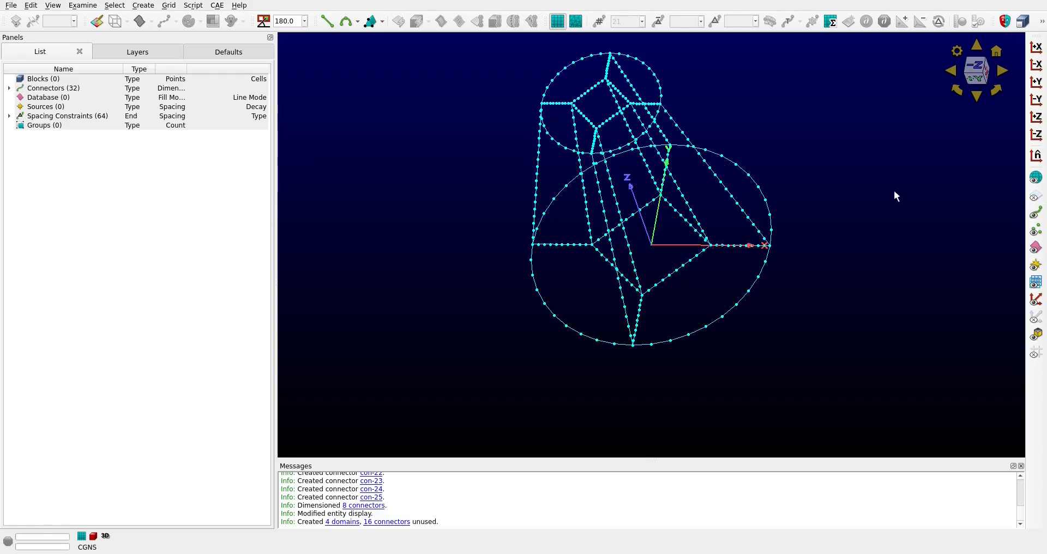
pyautogui.click(646, 62)
pyautogui.click(743, 169)
pyautogui.click(727, 188)
pyautogui.click(626, 76)
pyautogui.click(477, 21)
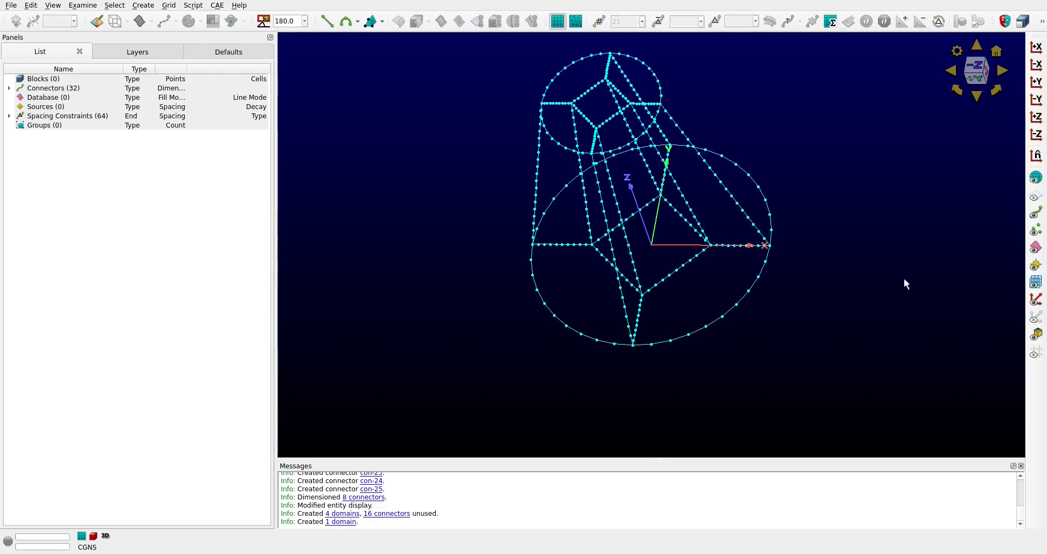
# Assemble a structured domain on the outer wall's +X/-Y quadrant from its two arcs and two side connectors
pyautogui.click(627, 143)
pyautogui.click(718, 314)
pyautogui.click(739, 209)
pyautogui.click(620, 294)
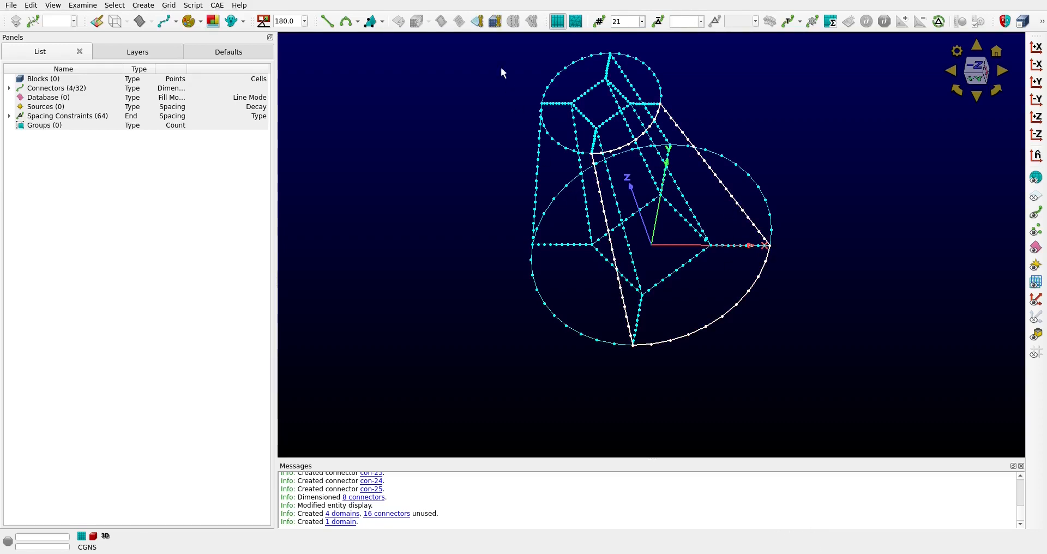
pyautogui.click(478, 21)
# Assemble a structured domain on the outer wall's -X/-Y quadrant from its two arcs and two side connectors
pyautogui.moveTo(774, 271); pyautogui.dragTo(927, 325, button='right')
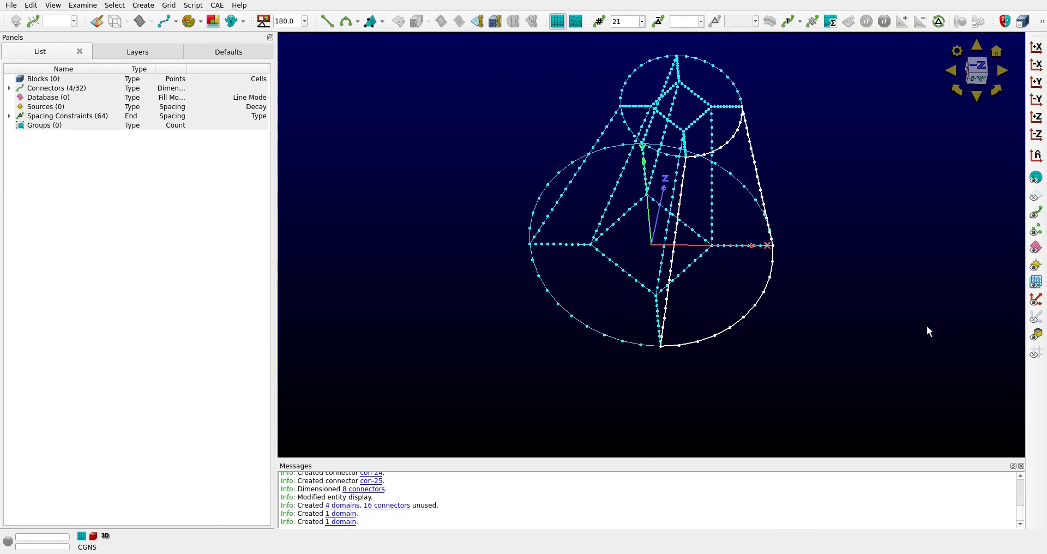
pyautogui.click(623, 118)
pyautogui.click(600, 131)
pyautogui.click(539, 275)
pyautogui.click(672, 257)
# Assemble a structured domain on the outer wall's -X/+Y quadrant from its two arcs and two side connectors
pyautogui.moveTo(832, 259); pyautogui.dragTo(553, 239, button='right')
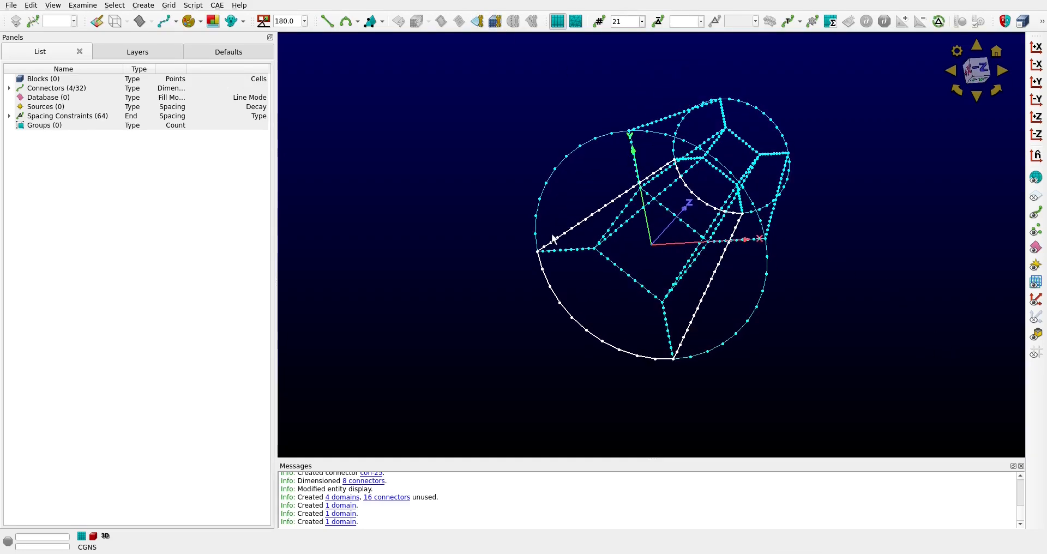
pyautogui.click(681, 78)
pyautogui.click(554, 166)
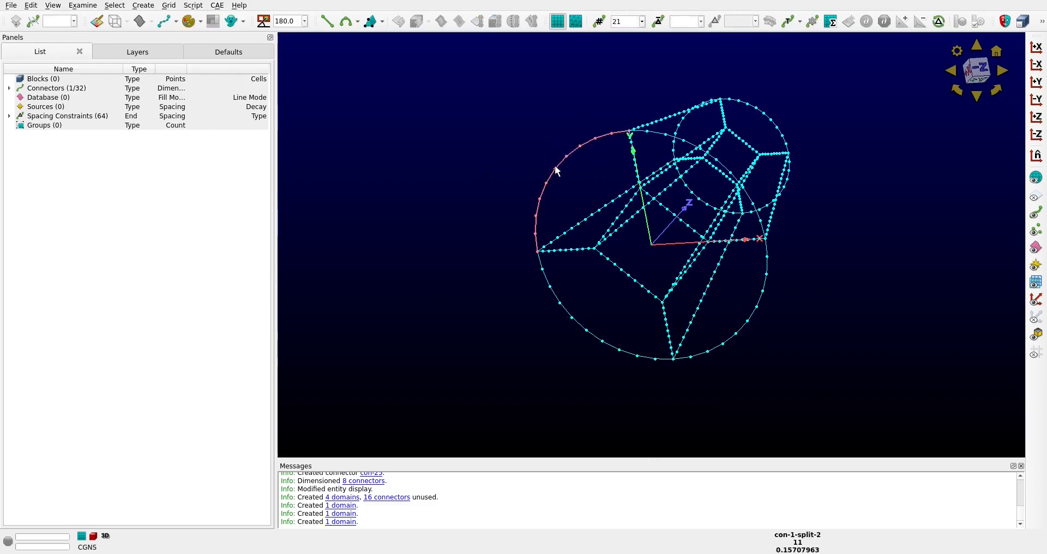
pyautogui.keyDown('ctrl'); pyautogui.click(676, 135); pyautogui.keyUp('ctrl')
pyautogui.keyDown('ctrl'); pyautogui.click(676, 115); pyautogui.keyUp('ctrl')
pyautogui.keyDown('ctrl'); pyautogui.click(589, 215); pyautogui.keyUp('ctrl')
pyautogui.click(477, 21)
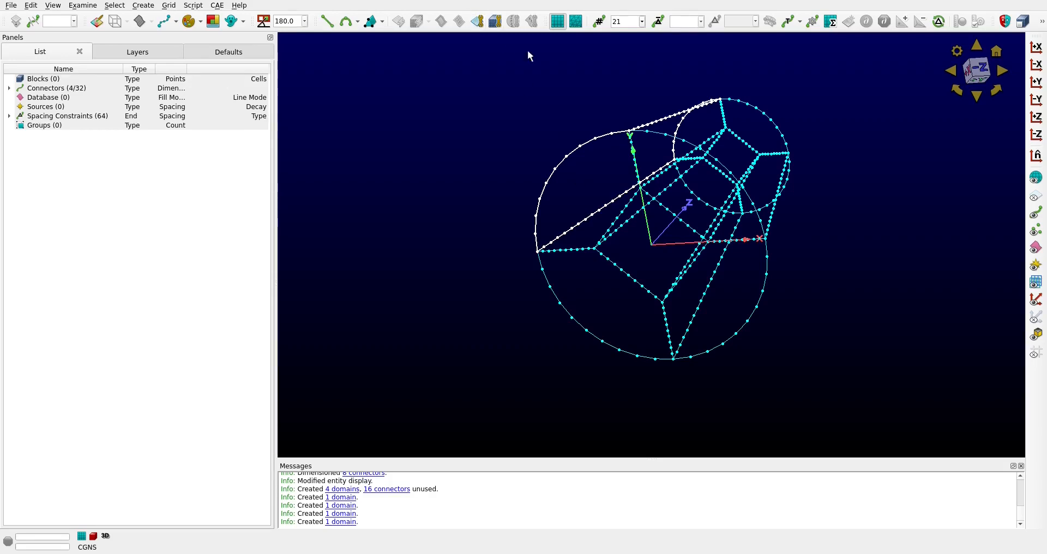
# Assemble a structured domain on the inner core's -X/+Y side from its two end connectors and two lengthwise connectors
pyautogui.moveTo(911, 286); pyautogui.dragTo(870, 251, button='right')
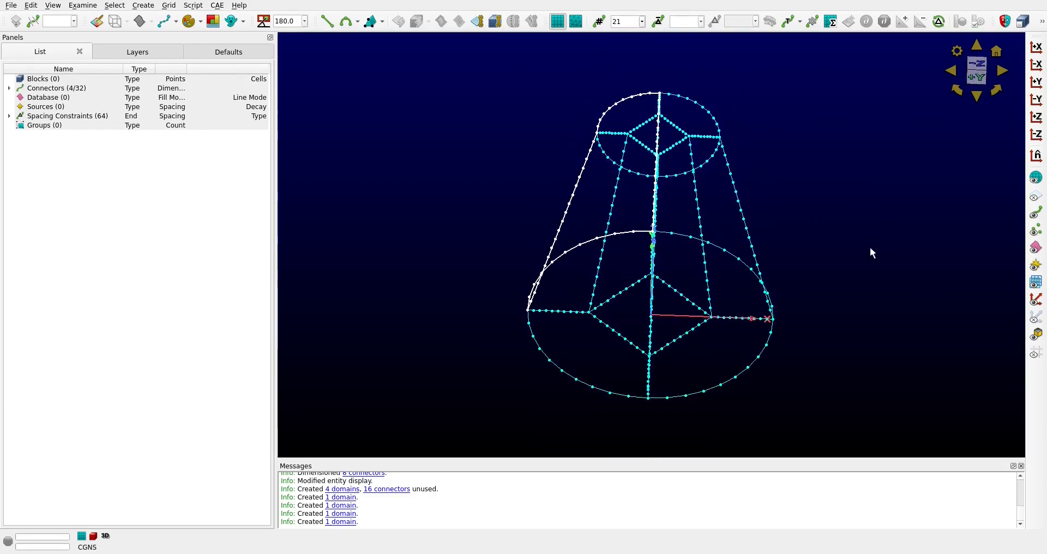
pyautogui.click(642, 124)
pyautogui.keyDown('ctrl'); pyautogui.click(633, 284); pyautogui.keyUp('ctrl')
pyautogui.keyDown('ctrl'); pyautogui.click(600, 268); pyautogui.keyUp('ctrl')
pyautogui.keyDown('ctrl'); pyautogui.moveTo(892, 252); pyautogui.dragTo(861, 259, button='right'); pyautogui.keyUp('ctrl')
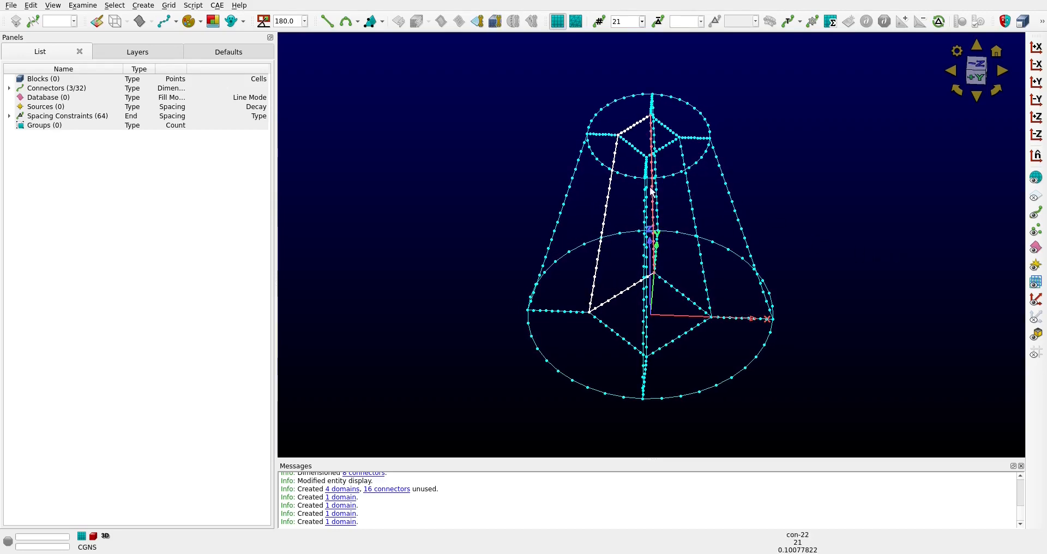
pyautogui.click(478, 22)
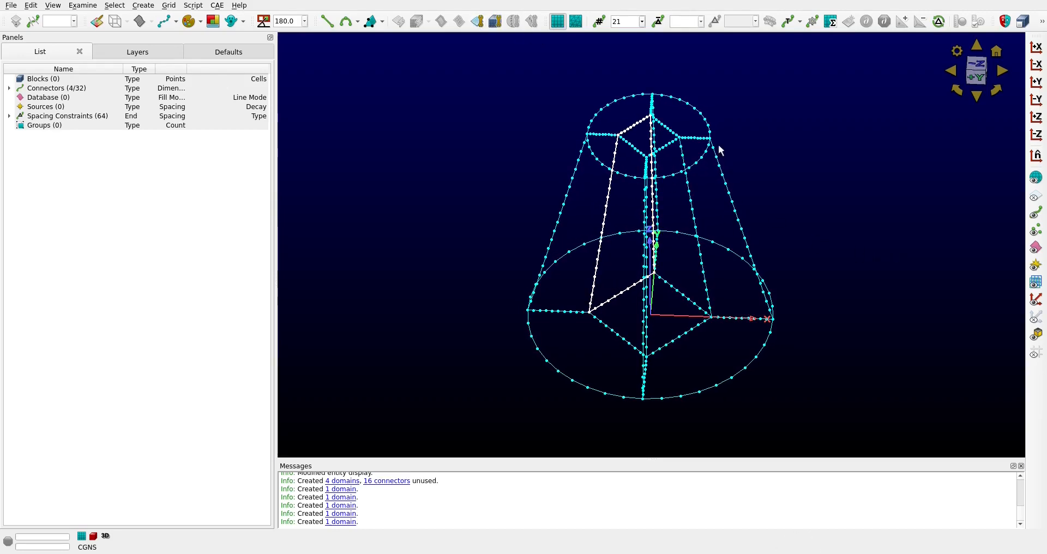
# Assemble a structured domain on the inner core's +X/+Y side from its two end connectors and two lengthwise connectors
pyautogui.click(671, 130)
pyautogui.keyDown('ctrl'); pyautogui.click(682, 295); pyautogui.keyUp('ctrl')
pyautogui.keyDown('ctrl'); pyautogui.click(700, 253); pyautogui.keyUp('ctrl')
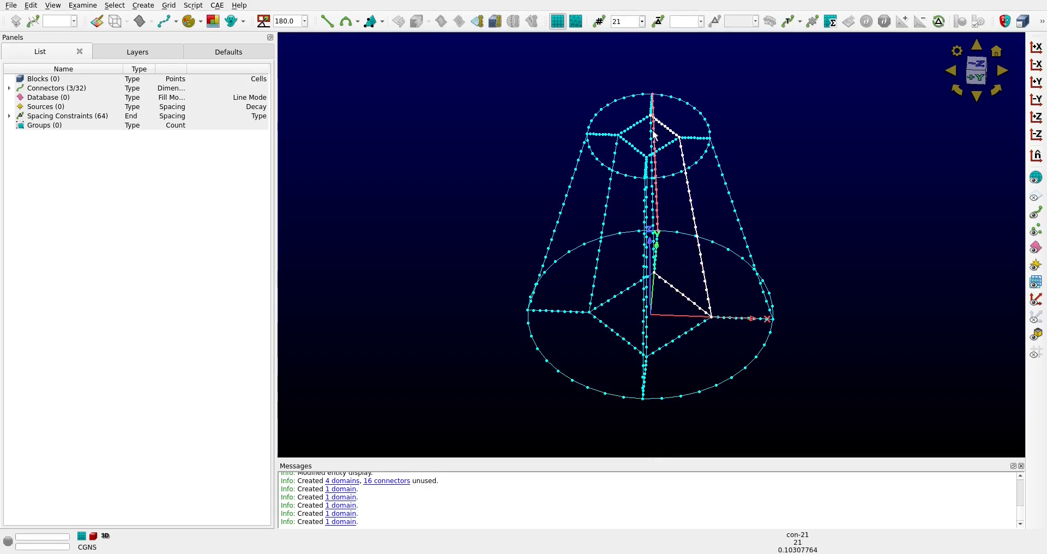
pyautogui.moveTo(660, 150); pyautogui.dragTo(875, 244, button='right')
pyautogui.keyDown('ctrl'); pyautogui.click(640, 139); pyautogui.keyUp('ctrl')
pyautogui.click(476, 22)
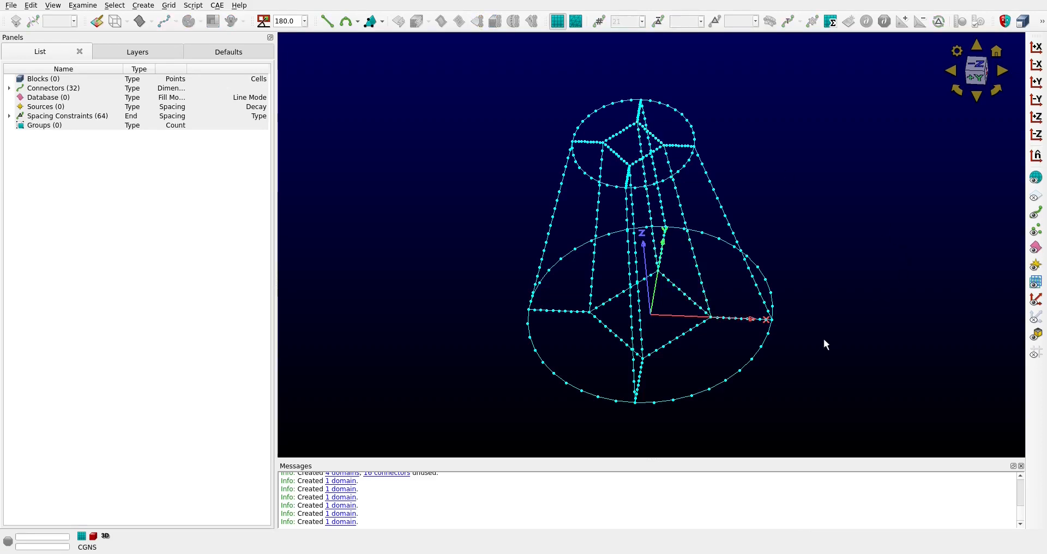
# Assemble a structured domain on the inner core's +X/-Y side from its two end connectors and two lengthwise connectors
pyautogui.click(686, 333)
pyautogui.keyDown('ctrl'); pyautogui.click(703, 284); pyautogui.keyUp('ctrl')
pyautogui.keyDown('ctrl'); pyautogui.click(641, 293); pyautogui.keyUp('ctrl')
pyautogui.keyDown('ctrl'); pyautogui.click(648, 154); pyautogui.keyUp('ctrl')
pyautogui.click(476, 22)
# Assemble a structured domain on the inner core's -X/-Y side from its four bounding connectors, and show all domains
pyautogui.moveTo(870, 246); pyautogui.dragTo(673, 315, button='right')
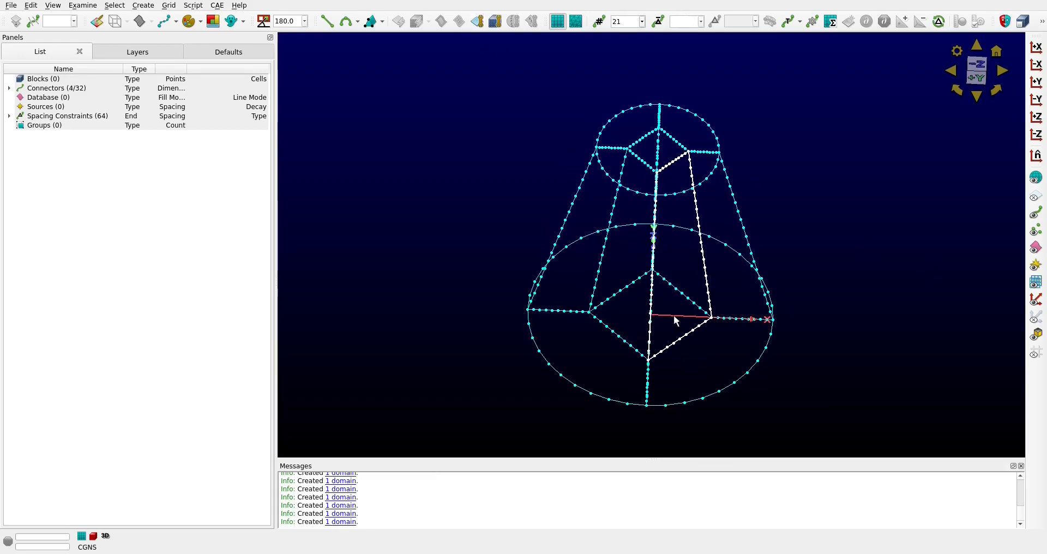
pyautogui.click(611, 330)
pyautogui.keyDown('ctrl'); pyautogui.click(601, 273); pyautogui.keyUp('ctrl')
pyautogui.keyDown('ctrl'); pyautogui.click(641, 165); pyautogui.keyUp('ctrl')
pyautogui.moveTo(960, 327); pyautogui.dragTo(795, 245, button='right')
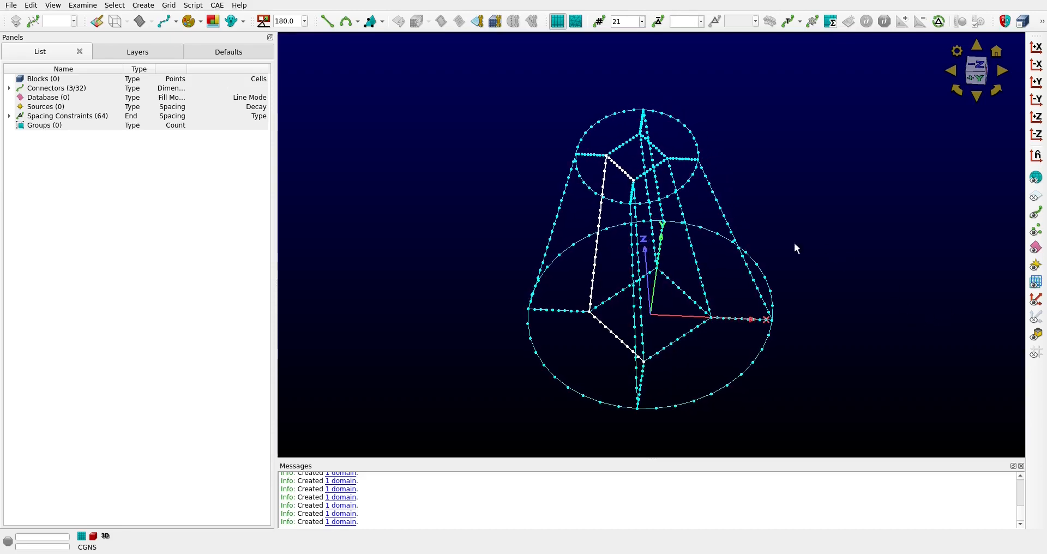
pyautogui.keyDown('ctrl'); pyautogui.click(635, 229); pyautogui.keyUp('ctrl')
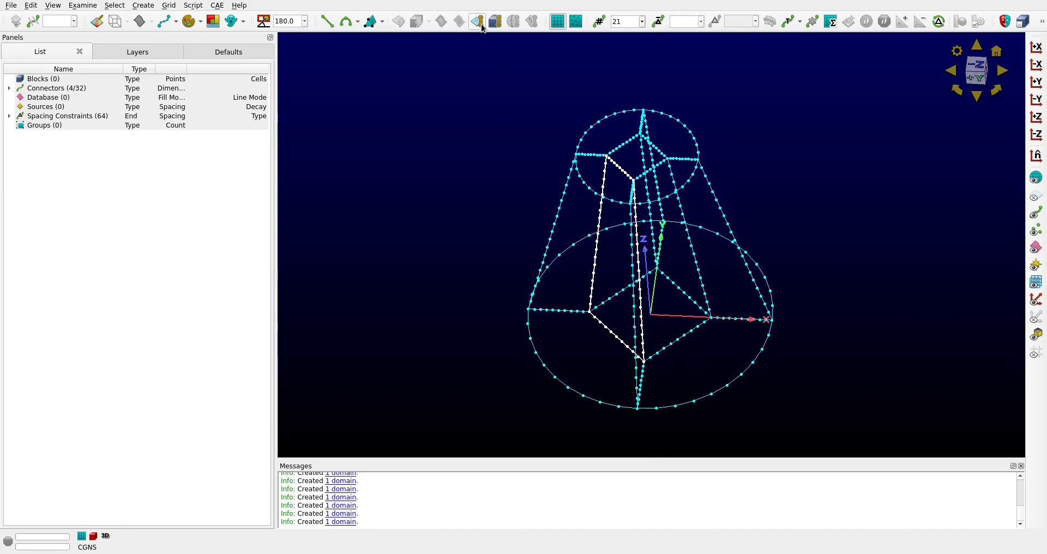
pyautogui.click(961, 186)
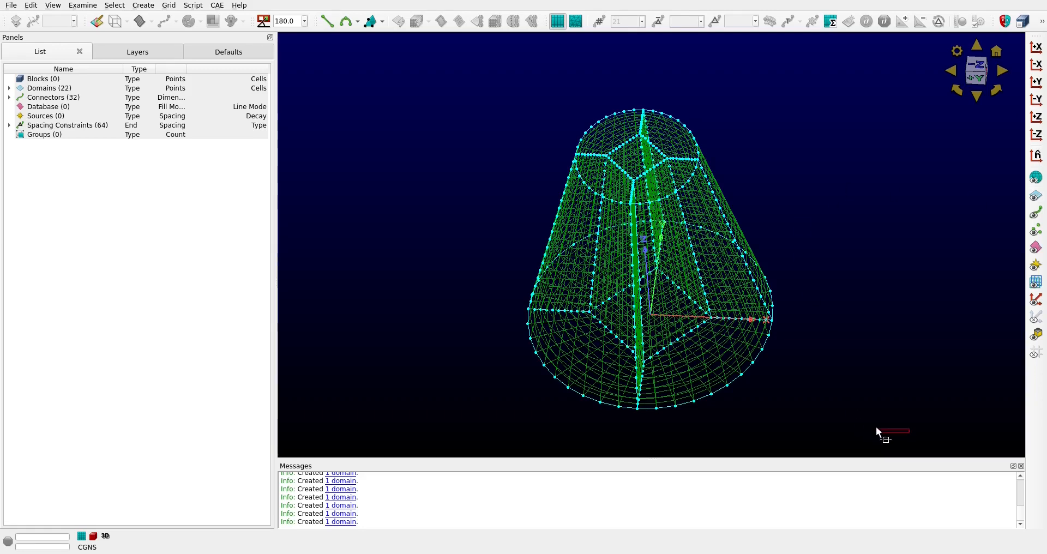
# Restrict selection to domains, select all domains of the duct, and assemble structured blocks from them
pyautogui.click(1042, 21)
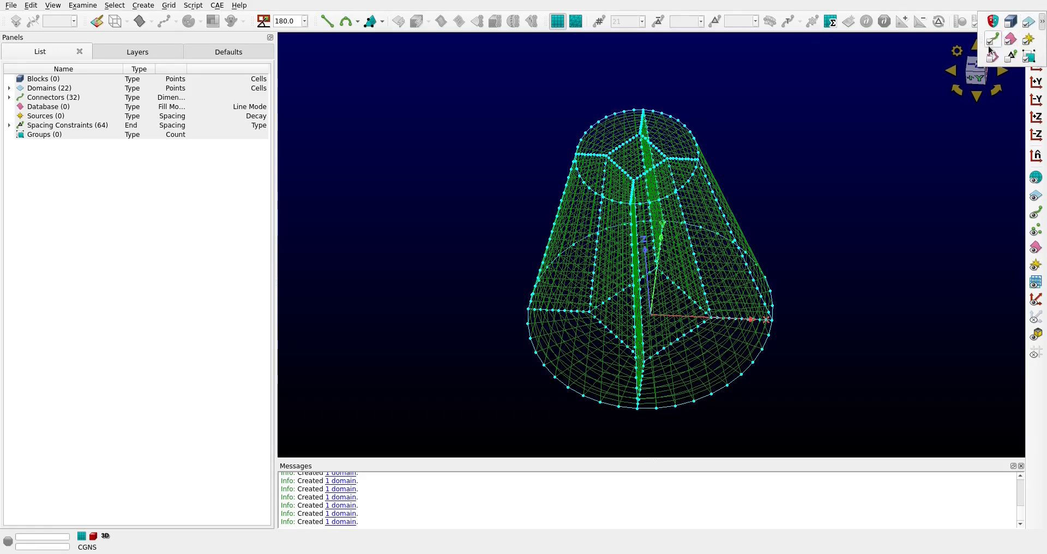
pyautogui.moveTo(875, 436); pyautogui.dragTo(463, 91)
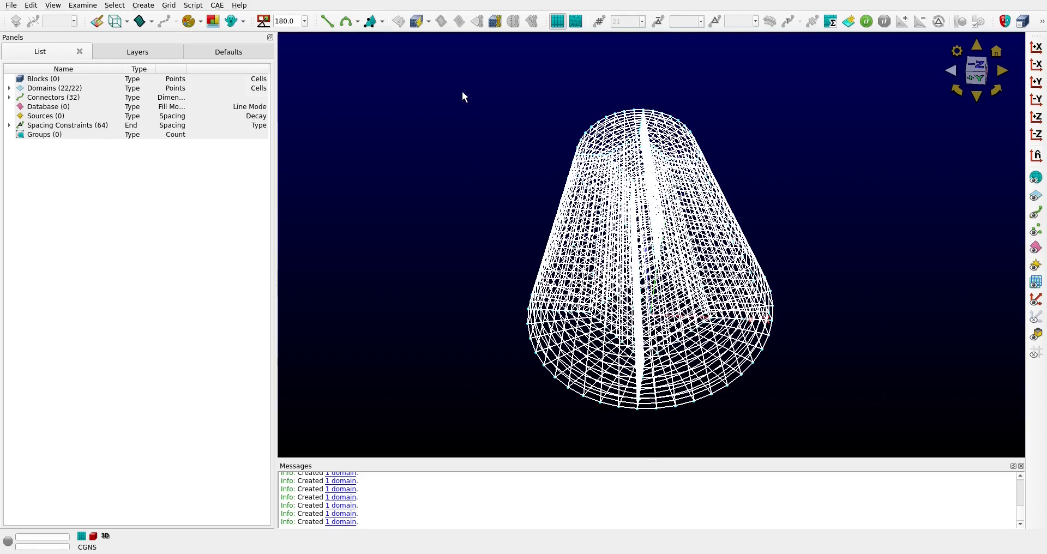
pyautogui.click(502, 29)
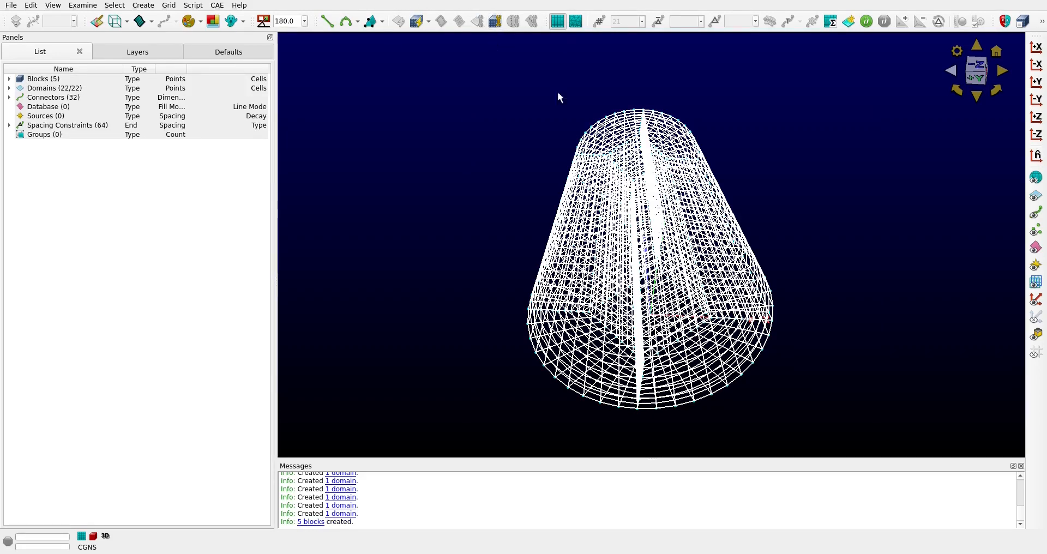
pyautogui.click(841, 221)
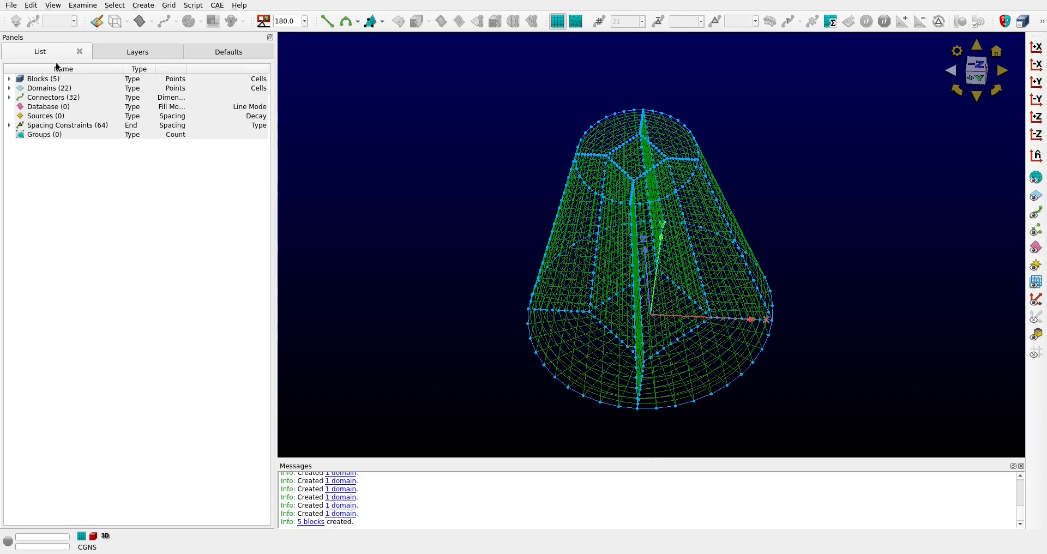
# Expand the list of blocks and make the blocks selectable
pyautogui.click(10, 79)
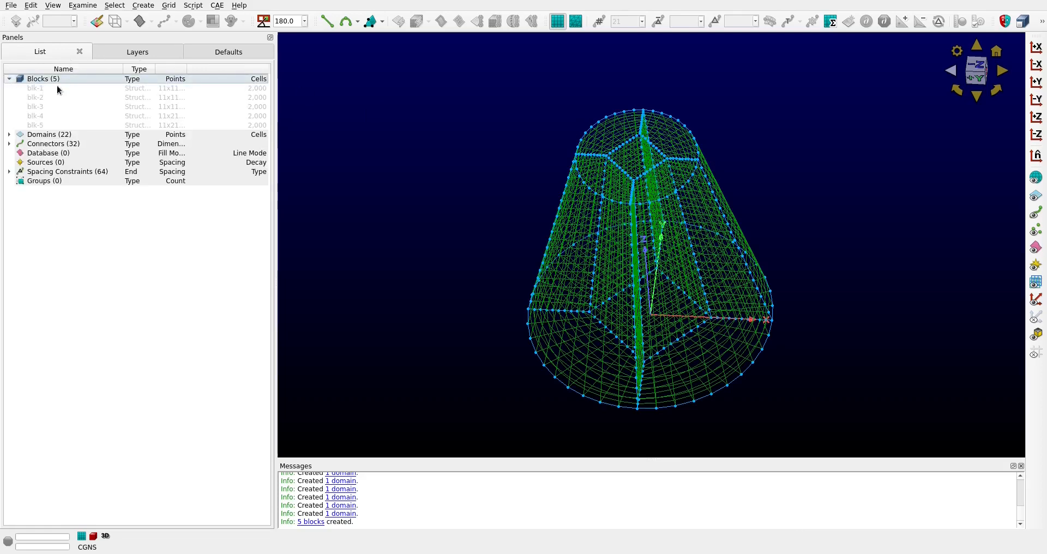
pyautogui.click(1039, 21)
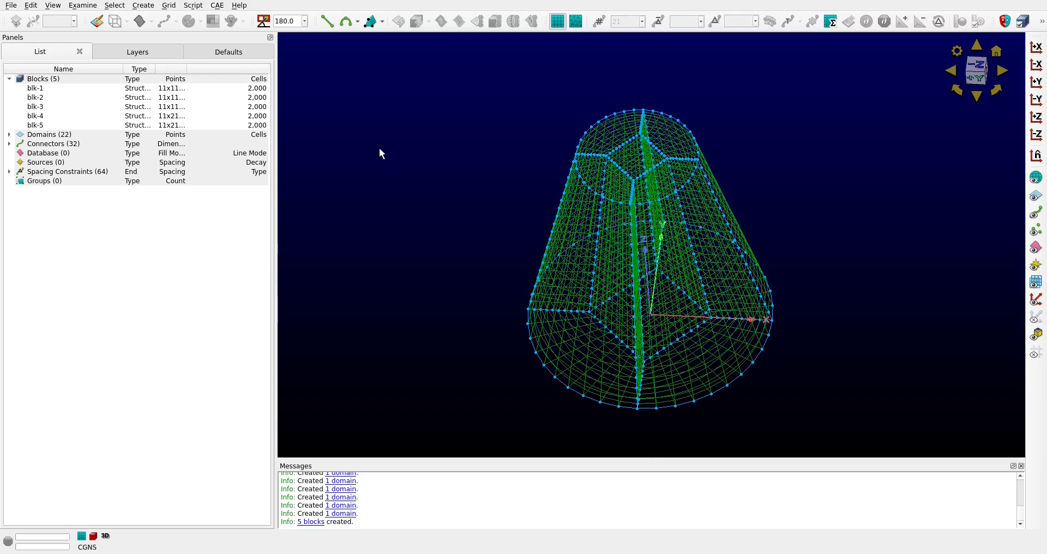
pyautogui.click(1041, 86)
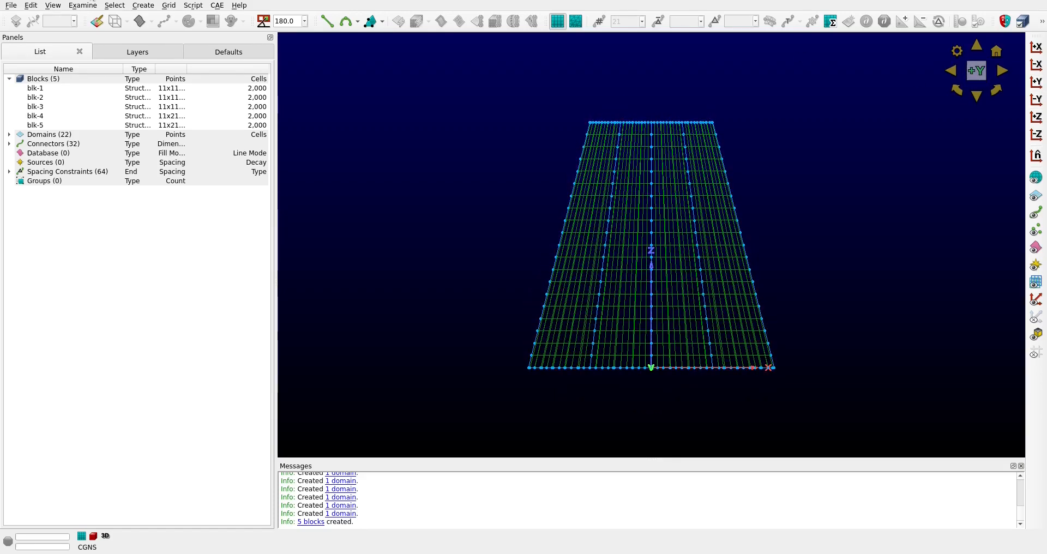
# Select all five blocks with the domains hidden, examine their maximum included angle, and zoom to the marked maximum
pyautogui.click(88, 6)
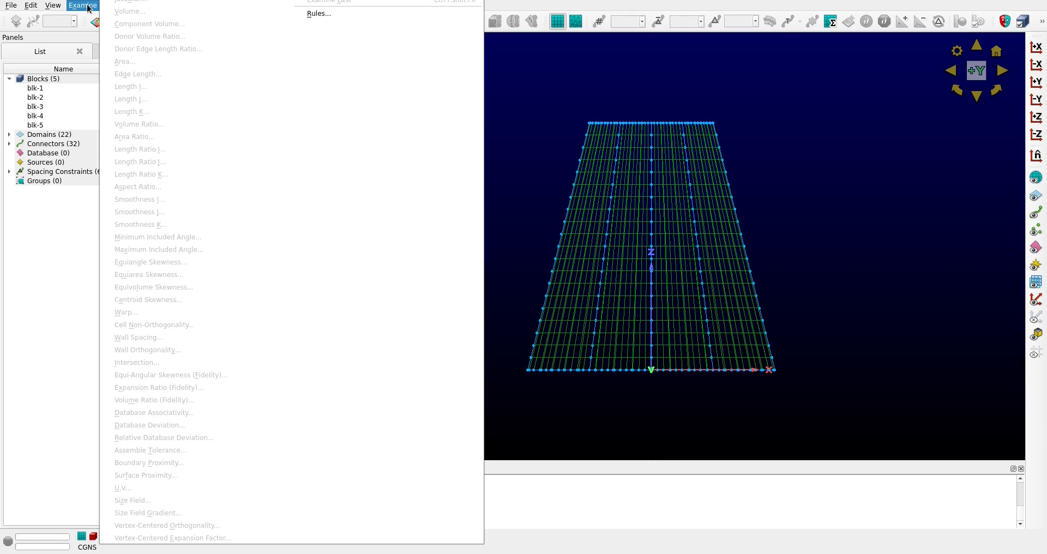
pyautogui.click(573, 76)
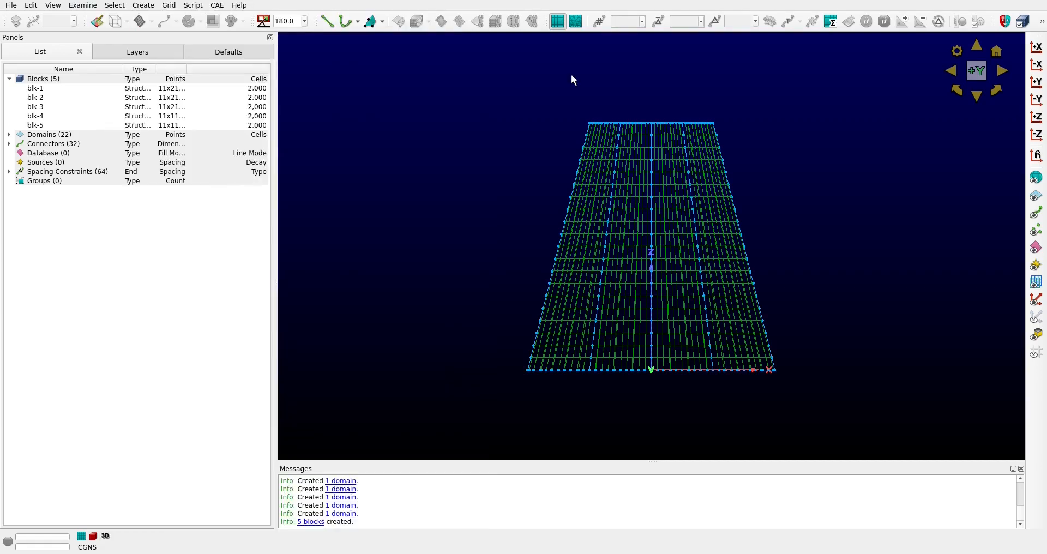
pyautogui.click(1042, 20)
pyautogui.click(1029, 24)
pyautogui.moveTo(863, 418); pyautogui.dragTo(446, 85)
pyautogui.click(89, 6)
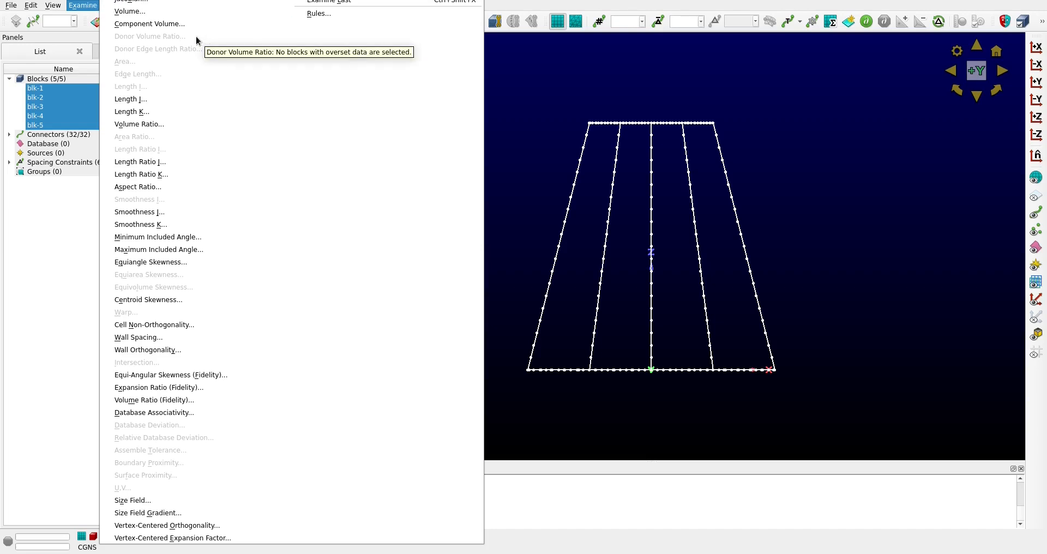
pyautogui.click(181, 254)
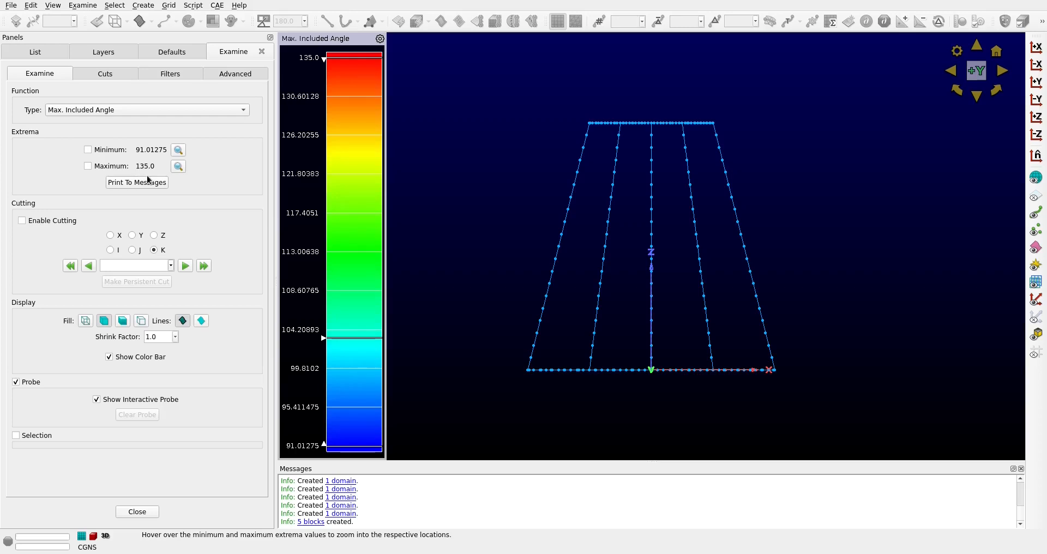
pyautogui.click(88, 165)
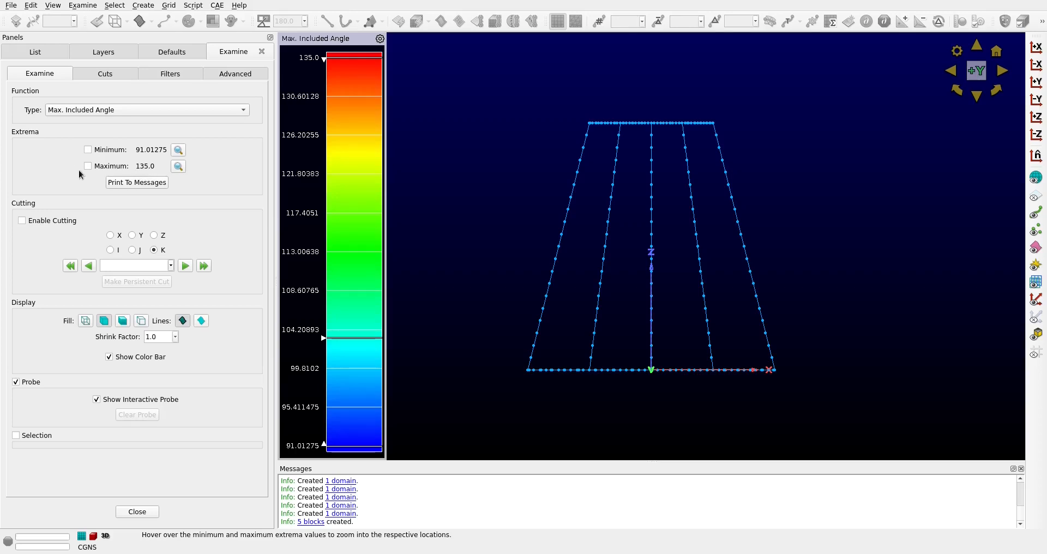
pyautogui.click(178, 167)
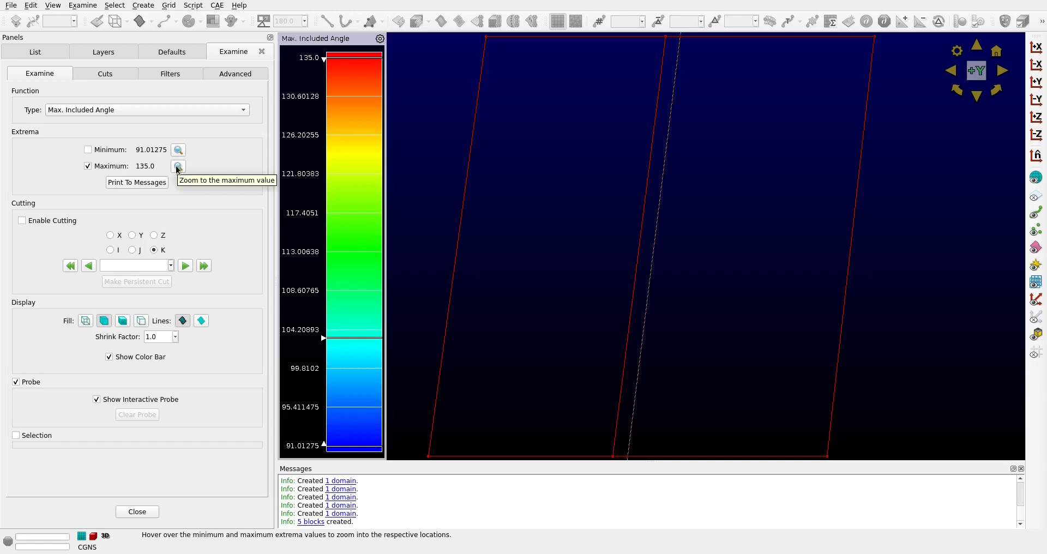
# Enable cutting and step a J-direction cut through the blocks to inspect the maximum included angle, and end the examination
pyautogui.click(23, 222)
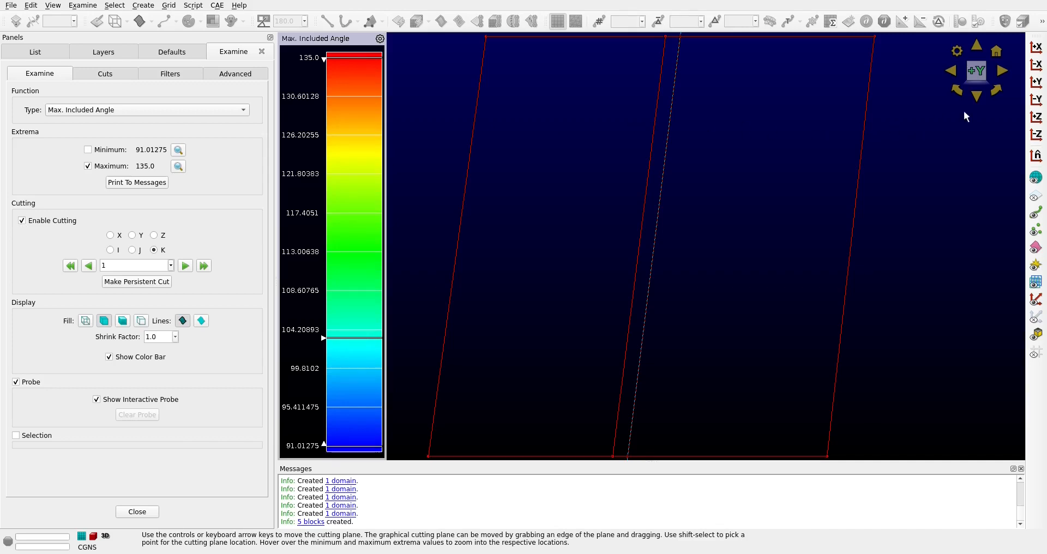
pyautogui.click(1040, 136)
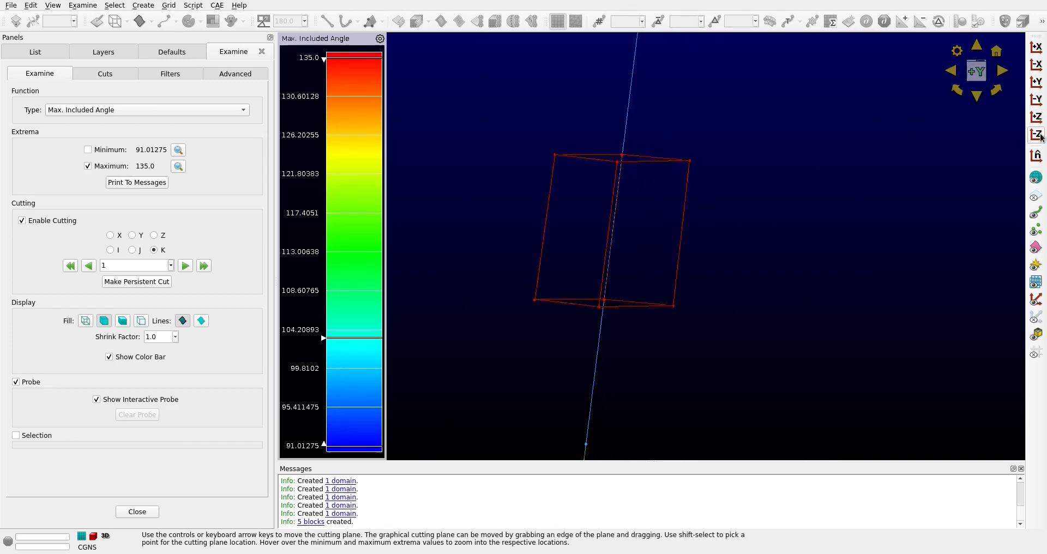
pyautogui.click(132, 249)
pyautogui.click(186, 266)
pyautogui.click(185, 266)
pyautogui.click(186, 266)
pyautogui.click(186, 266)
pyautogui.click(186, 265)
pyautogui.click(186, 266)
pyautogui.click(186, 265)
pyautogui.click(186, 266)
pyautogui.click(186, 266)
pyautogui.click(186, 266)
pyautogui.click(186, 266)
pyautogui.click(186, 265)
pyautogui.click(185, 266)
pyautogui.click(186, 265)
pyautogui.click(186, 265)
pyautogui.click(186, 266)
pyautogui.click(186, 265)
pyautogui.click(186, 265)
pyautogui.click(186, 266)
pyautogui.click(186, 265)
pyautogui.click(186, 265)
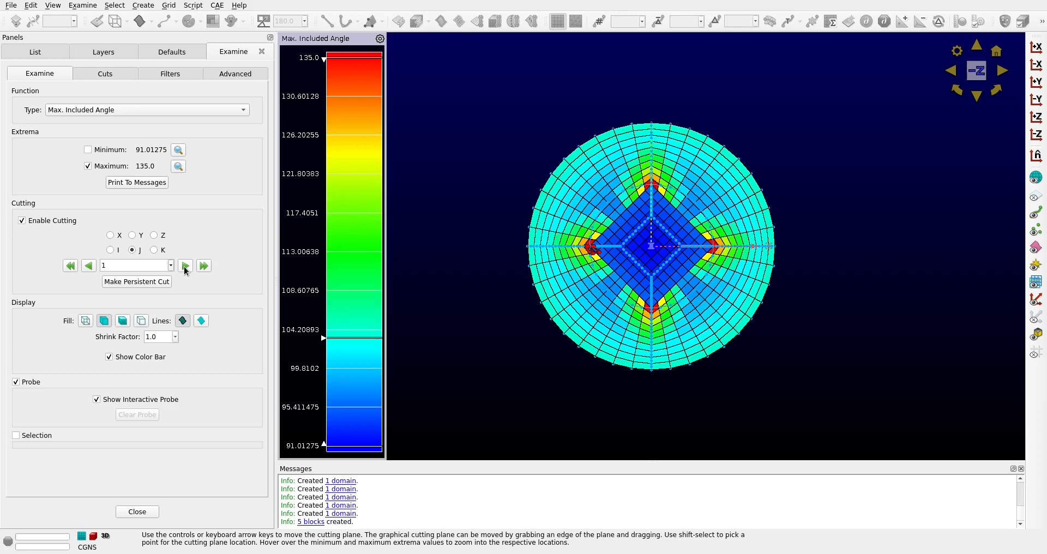
pyautogui.click(137, 511)
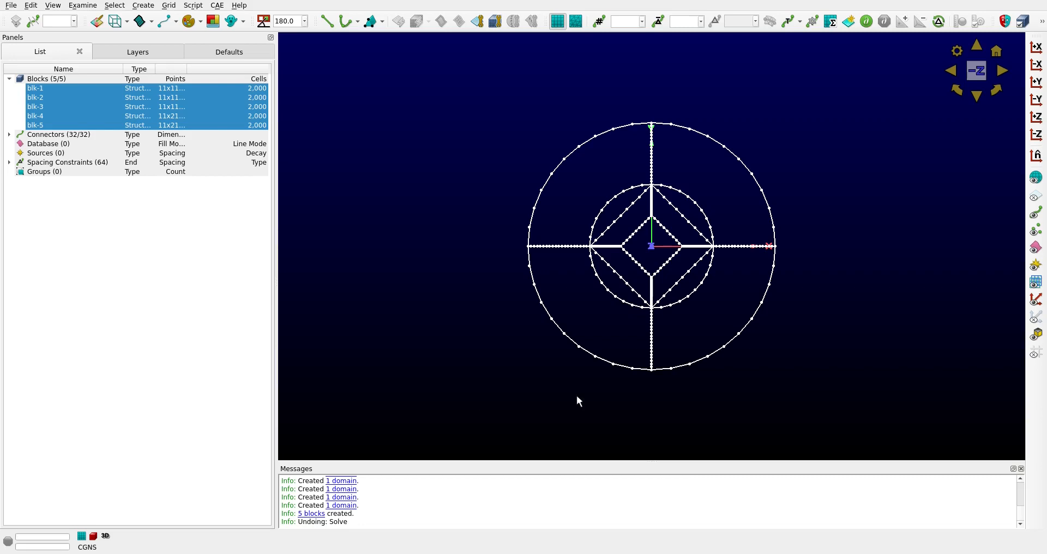
# Show the domains, clear the selection, and select the five domains forming the duct's large end
pyautogui.click(1035, 196)
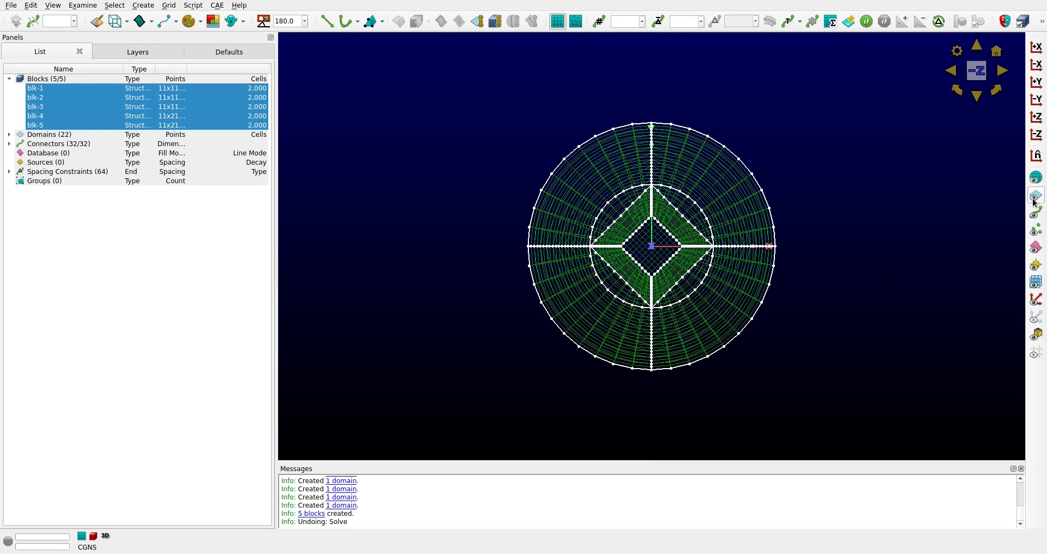
pyautogui.click(860, 309)
pyautogui.moveTo(849, 323); pyautogui.dragTo(832, 251, button='right')
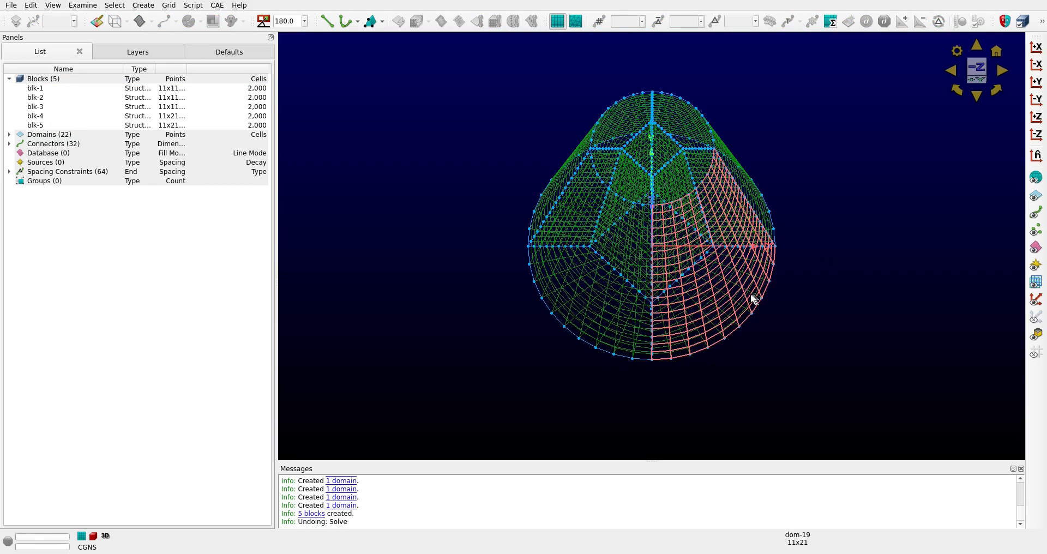
pyautogui.click(638, 313)
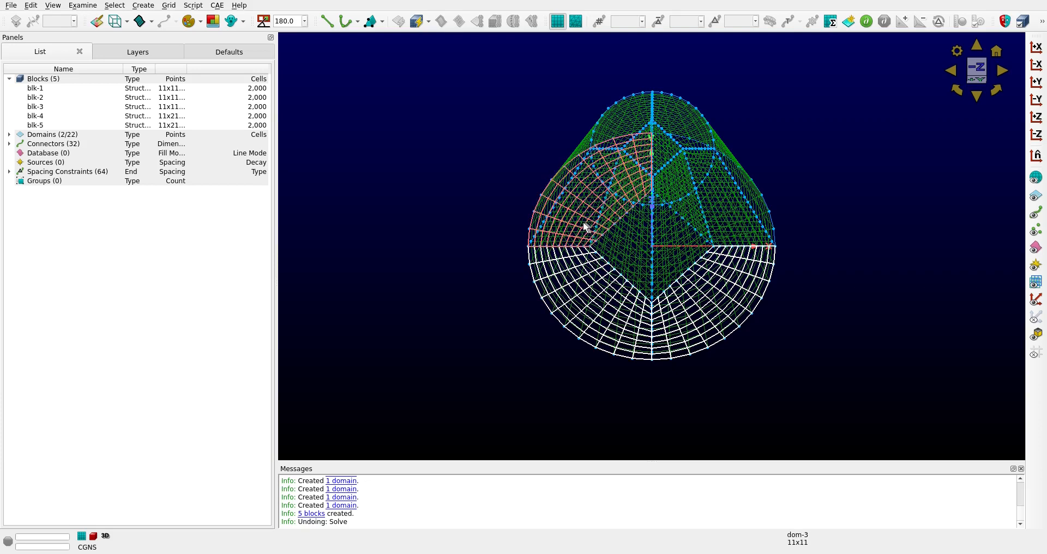
pyautogui.click(732, 201)
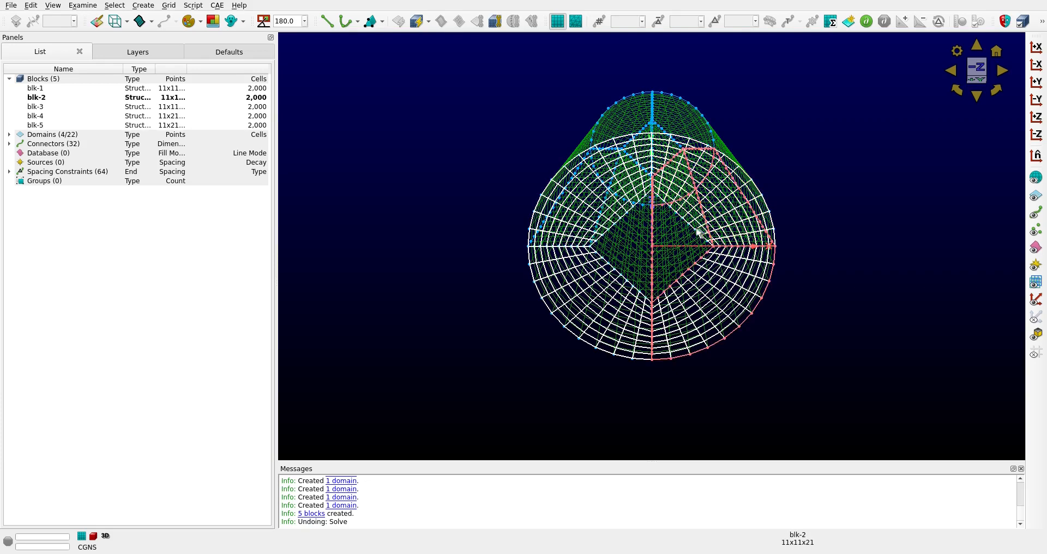
pyautogui.click(690, 247)
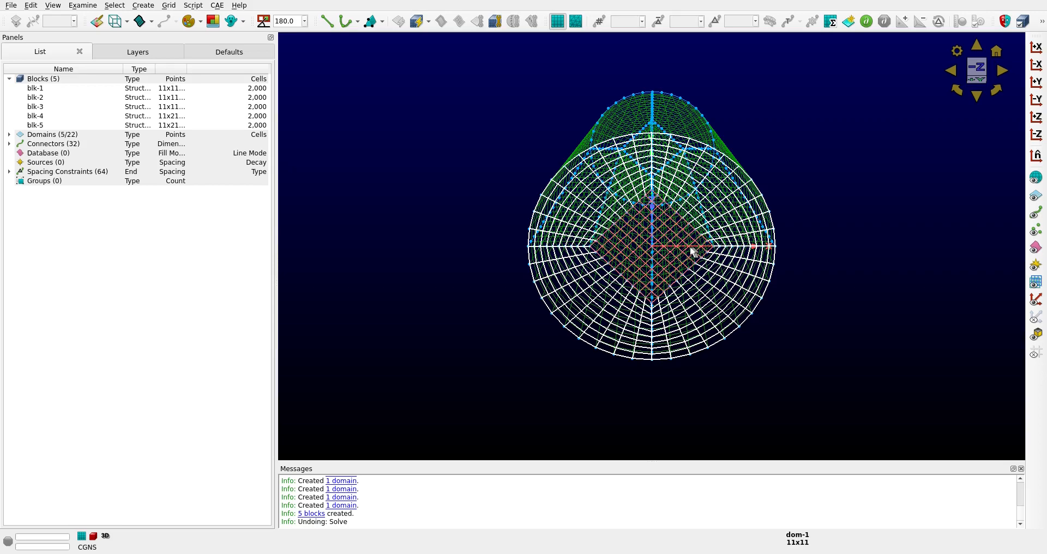
# Add the five domains forming the duct's small end to the selection
pyautogui.moveTo(853, 217); pyautogui.dragTo(902, 235, button='right')
pyautogui.click(619, 121)
pyautogui.click(677, 114)
pyautogui.click(685, 160)
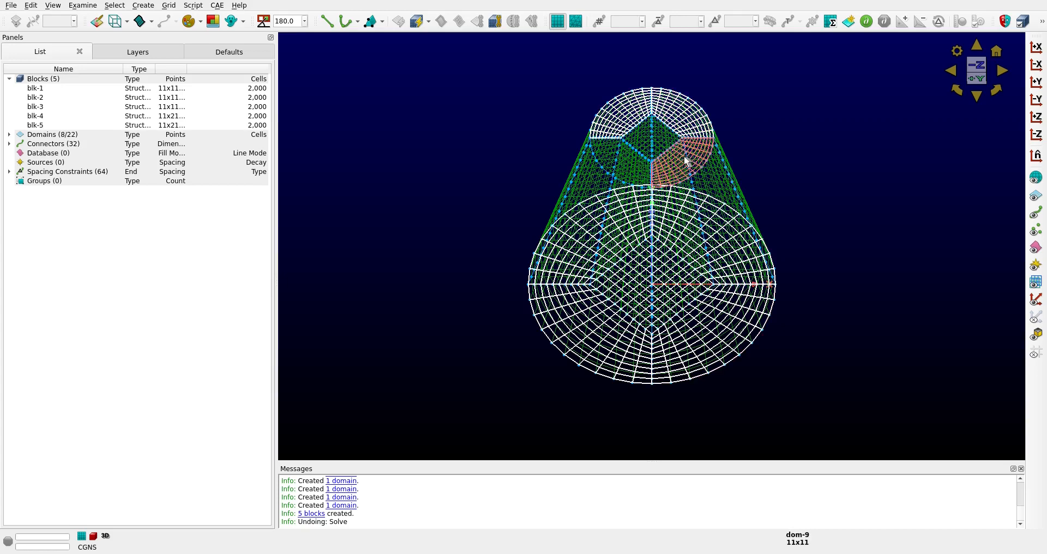
pyautogui.click(641, 167)
pyautogui.click(647, 143)
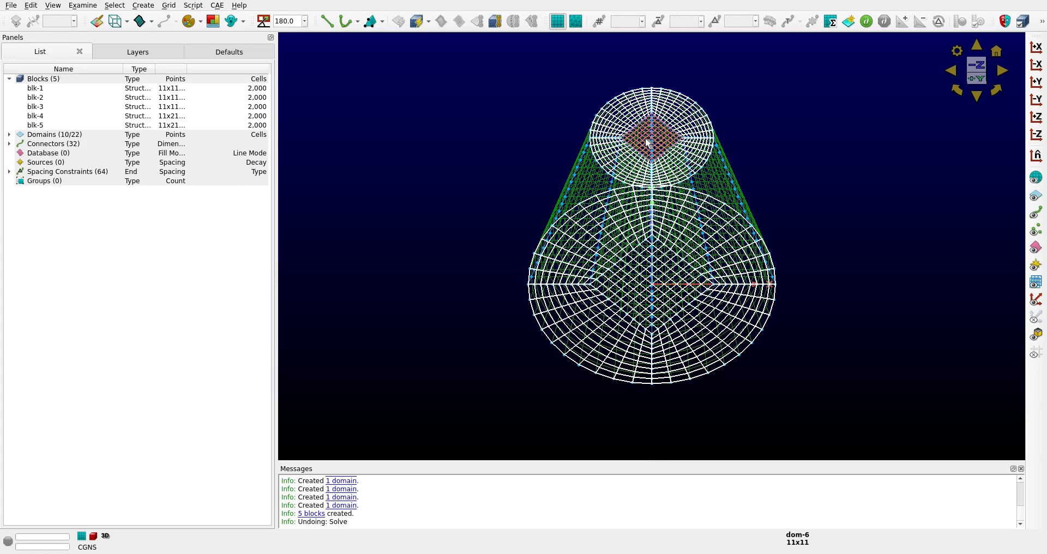
# Open the ten selected end domains in the solver and change the boundary condition type on all their edges
pyautogui.click(173, 7)
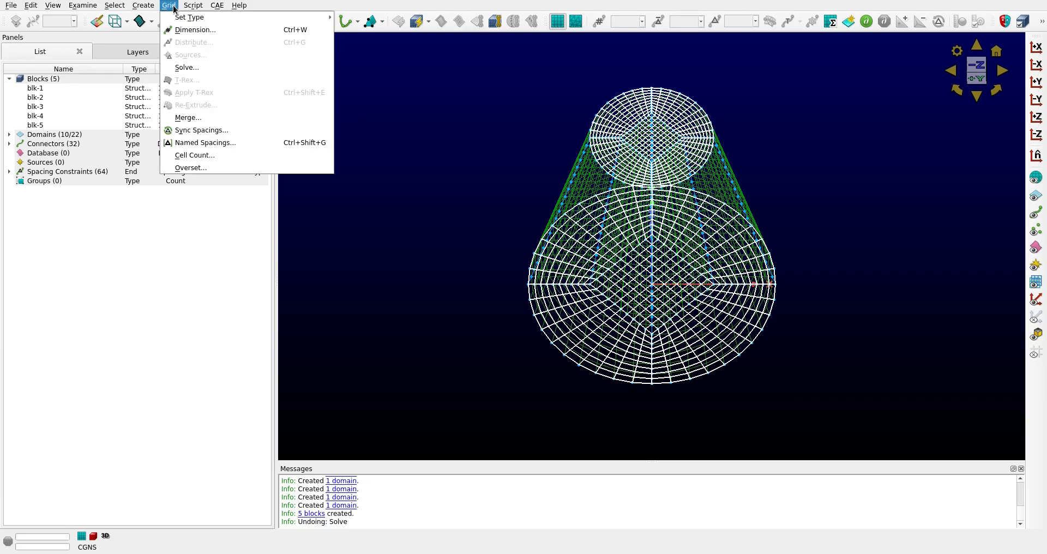
pyautogui.click(181, 67)
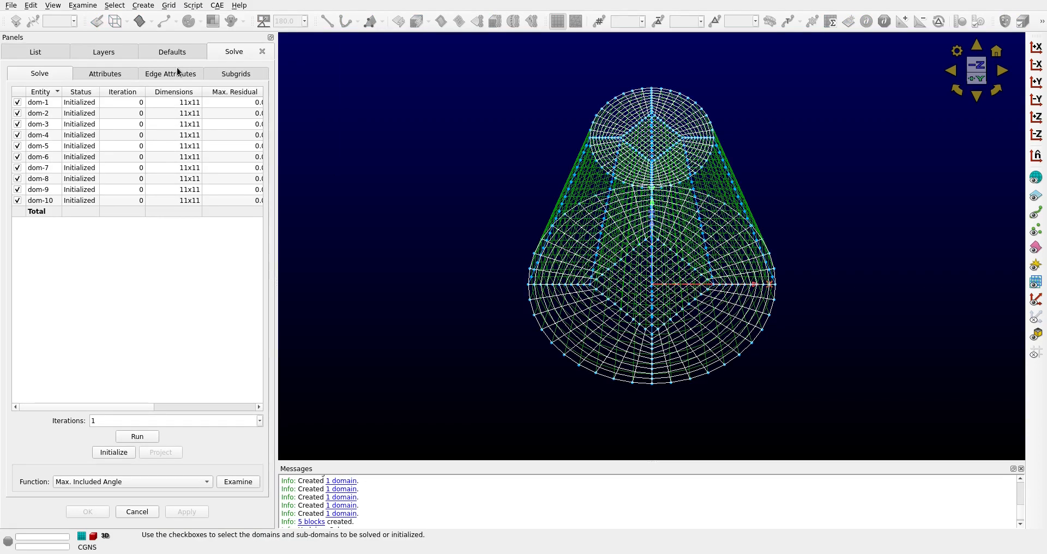
pyautogui.click(178, 72)
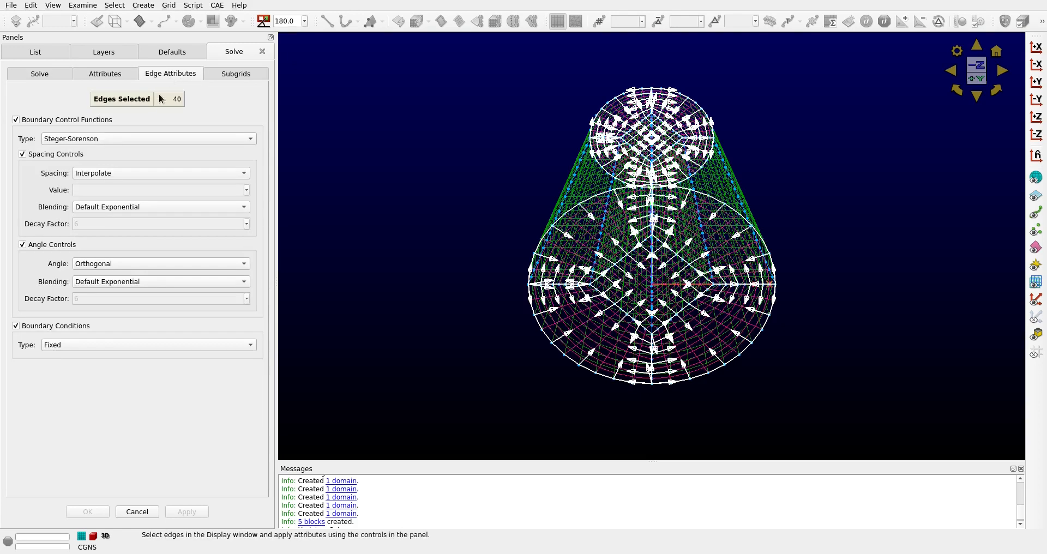
pyautogui.click(164, 348)
pyautogui.click(160, 358)
pyautogui.click(187, 512)
pyautogui.click(48, 76)
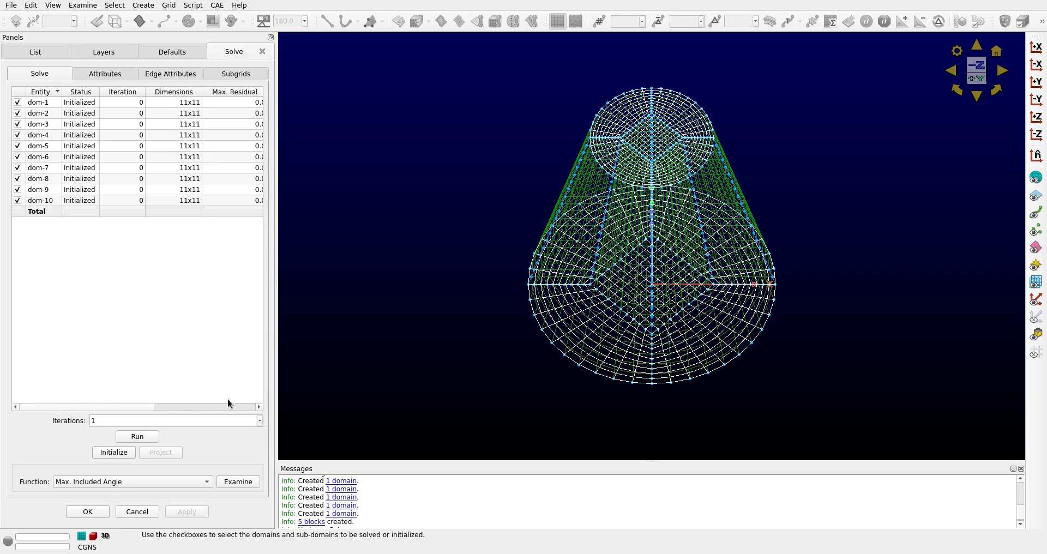
# Run ten solver iterations on all ten end domains, one iteration at a time
pyautogui.click(147, 438)
pyautogui.click(148, 437)
pyautogui.click(147, 437)
pyautogui.click(147, 438)
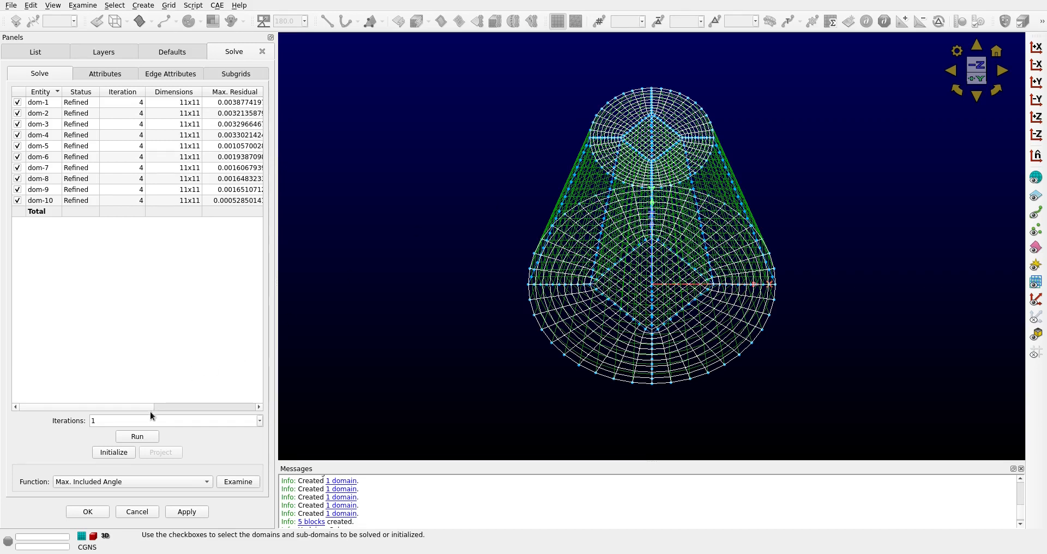
pyautogui.click(141, 439)
pyautogui.click(142, 440)
pyautogui.click(142, 439)
pyautogui.click(141, 439)
pyautogui.click(141, 440)
pyautogui.click(141, 440)
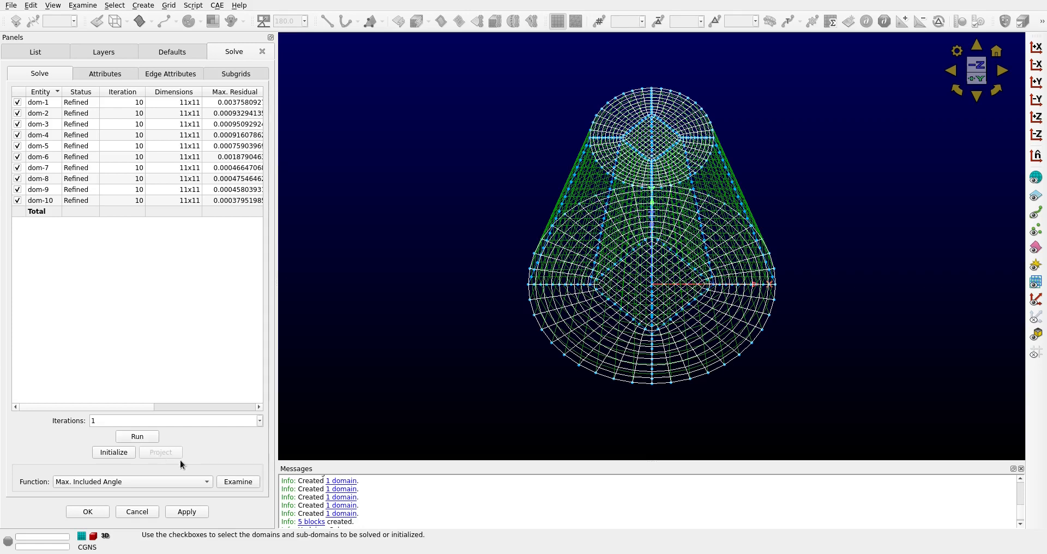
# Examine the solved end domains' maximum included angle, and apply and accept the solution
pyautogui.click(233, 482)
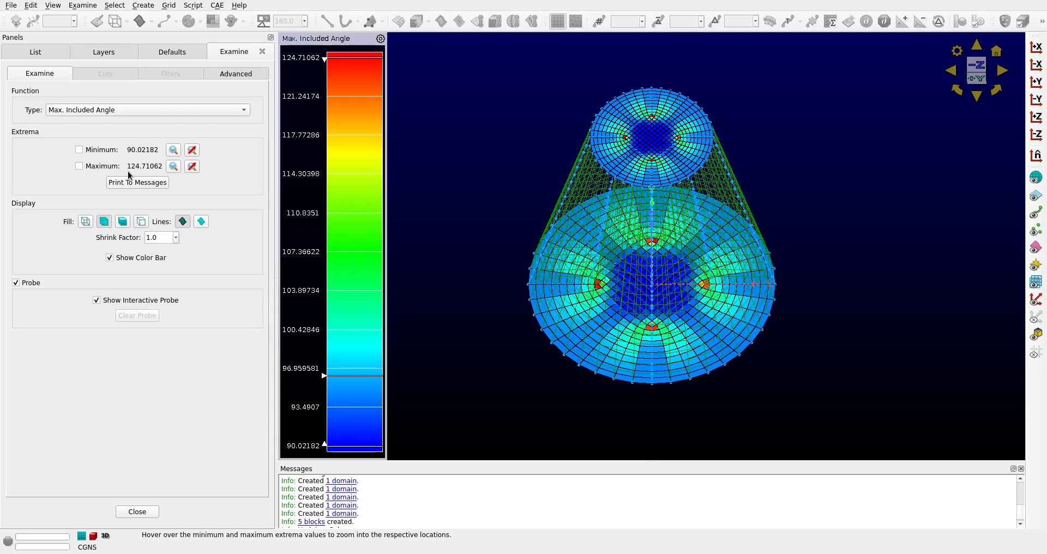
pyautogui.click(150, 514)
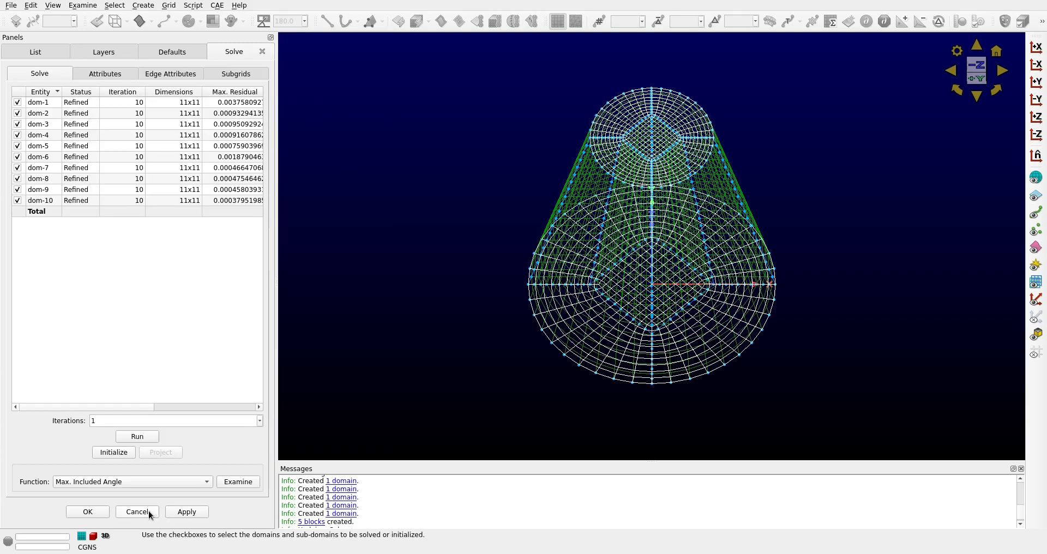
pyautogui.click(184, 513)
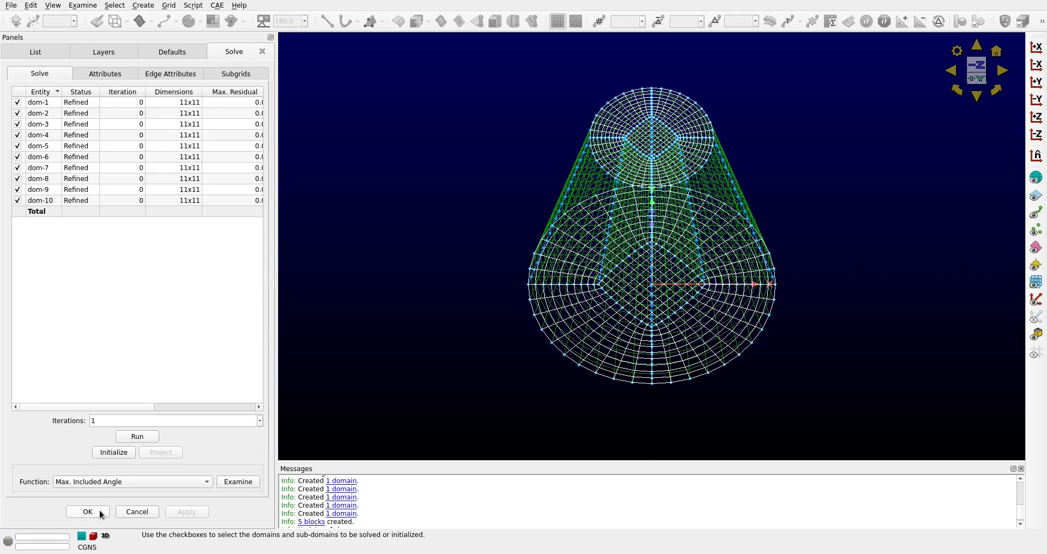
pyautogui.click(101, 513)
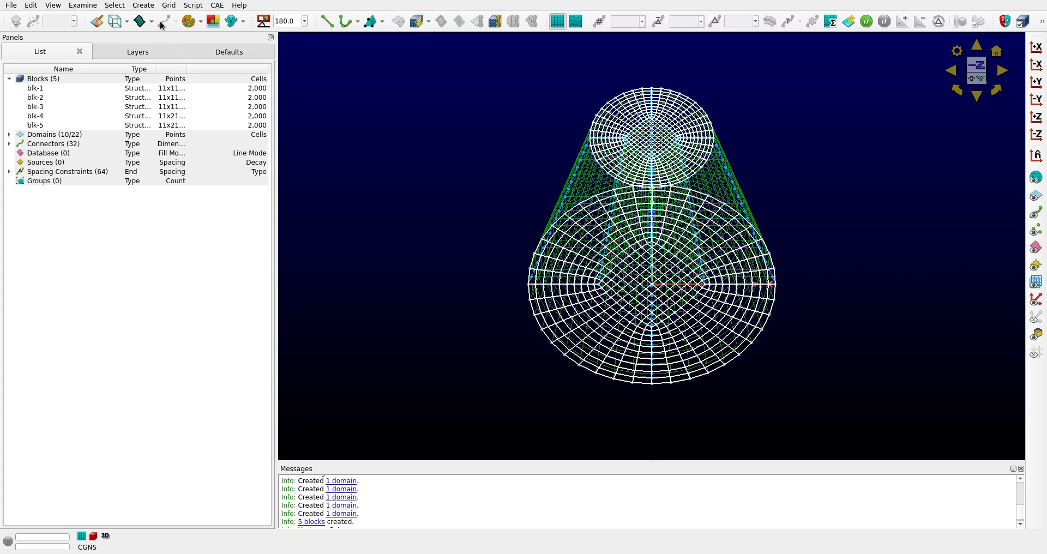
# Create a boundary condition named inlet with the CAE type Inflow
pyautogui.click(217, 9)
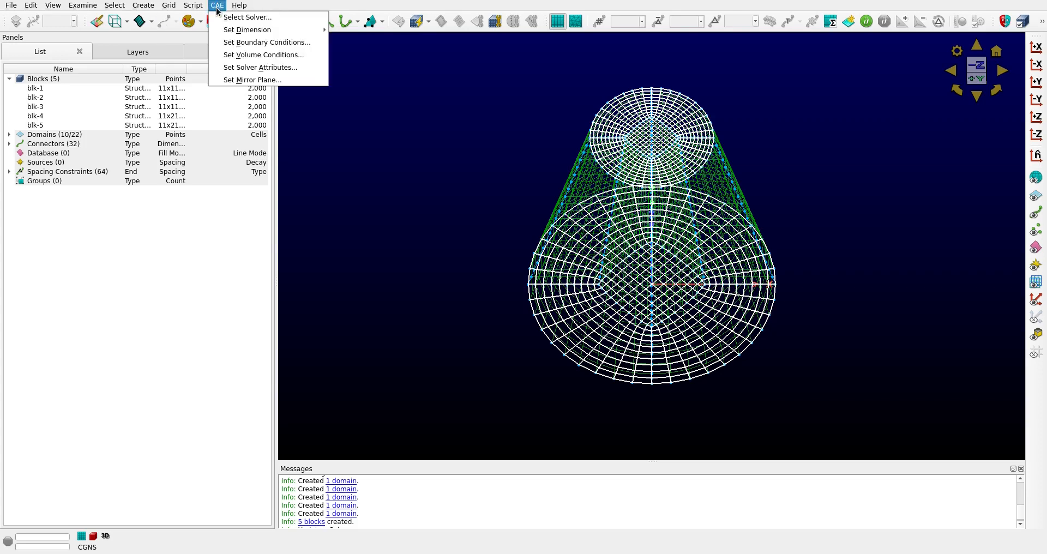
pyautogui.click(233, 42)
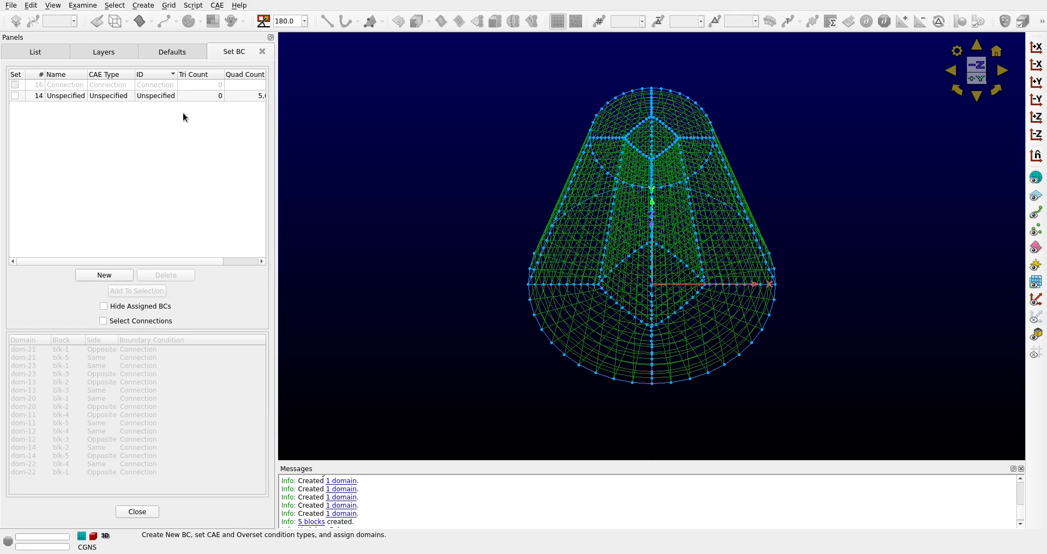
pyautogui.click(14, 97)
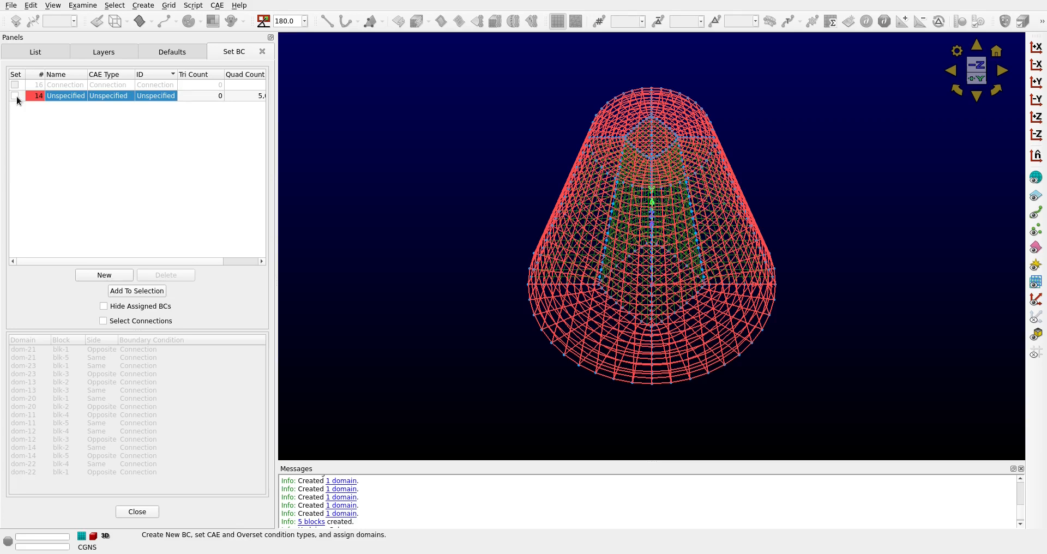
pyautogui.click(107, 277)
pyautogui.click(82, 141)
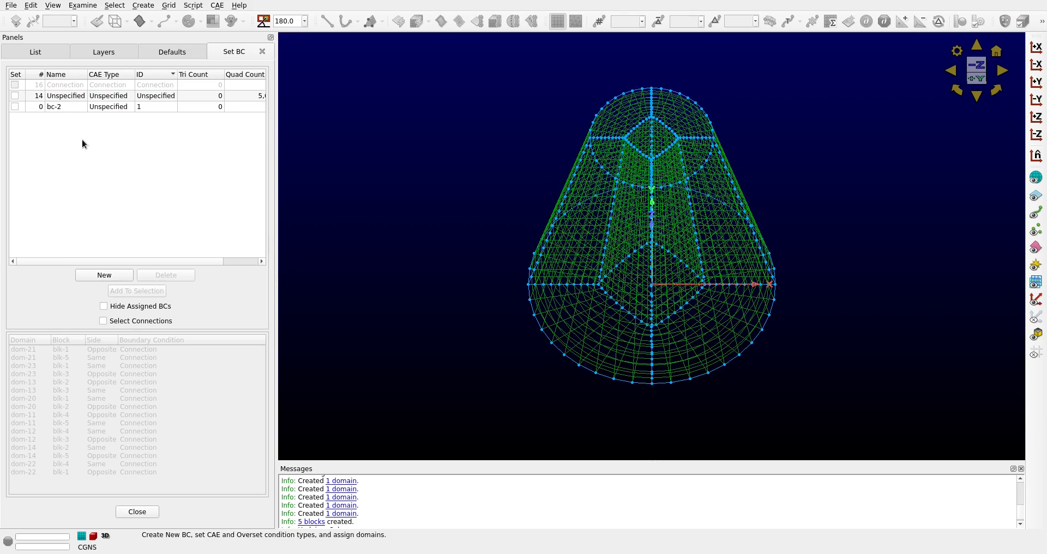
pyautogui.doubleClick(69, 106)
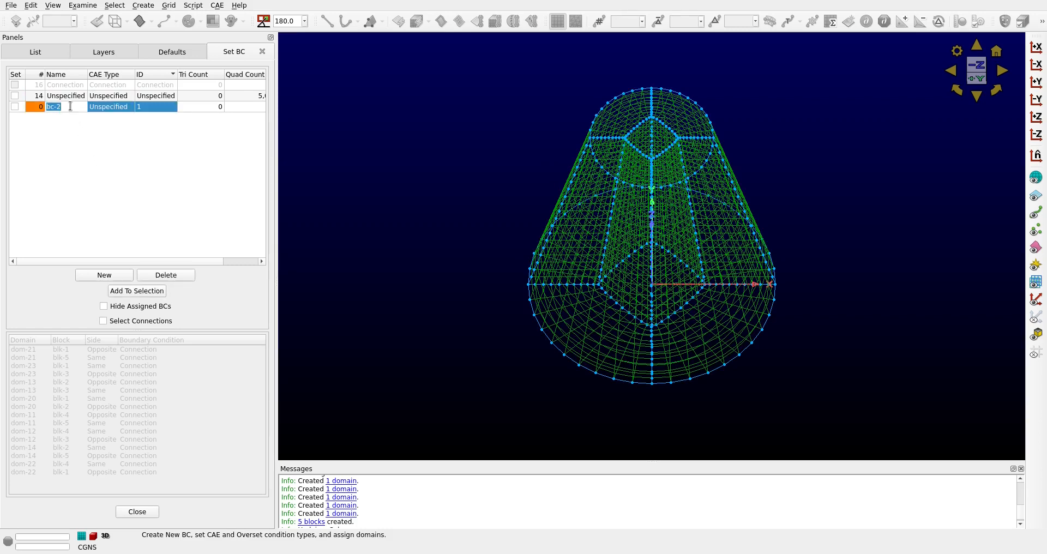
pyautogui.write('inlet')
pyautogui.press('Return')
pyautogui.click(127, 109)
pyautogui.click(130, 107)
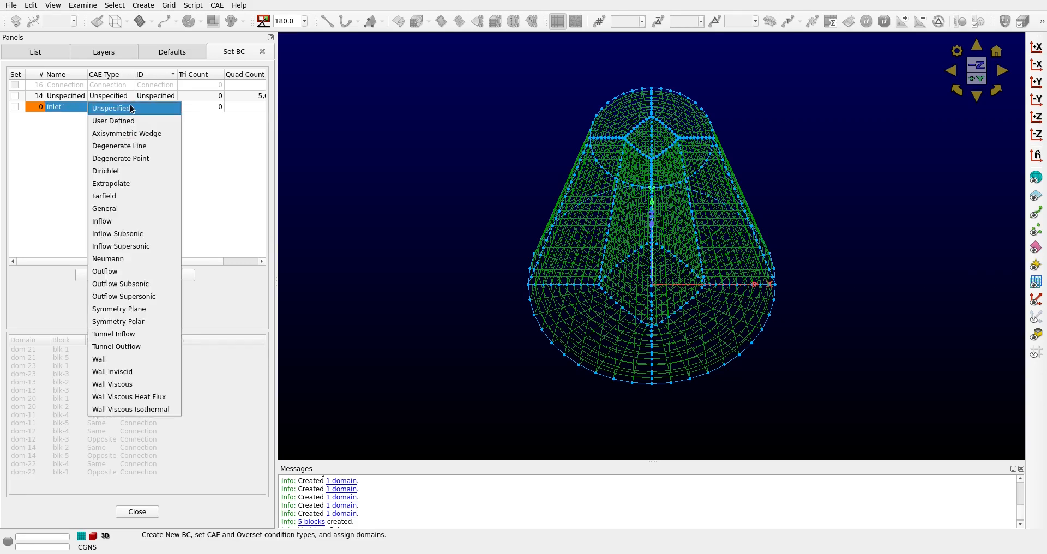
pyautogui.click(126, 222)
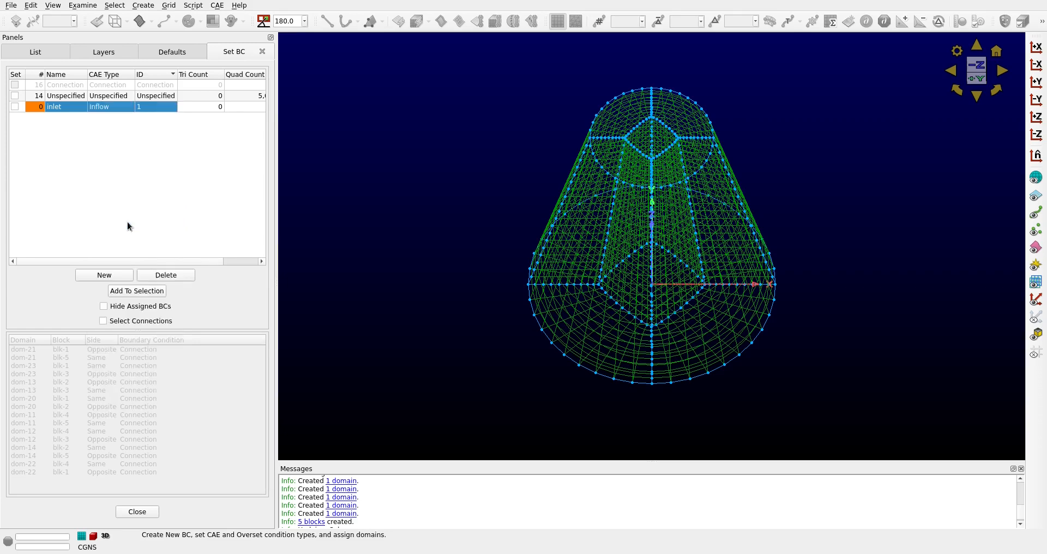
pyautogui.click(124, 203)
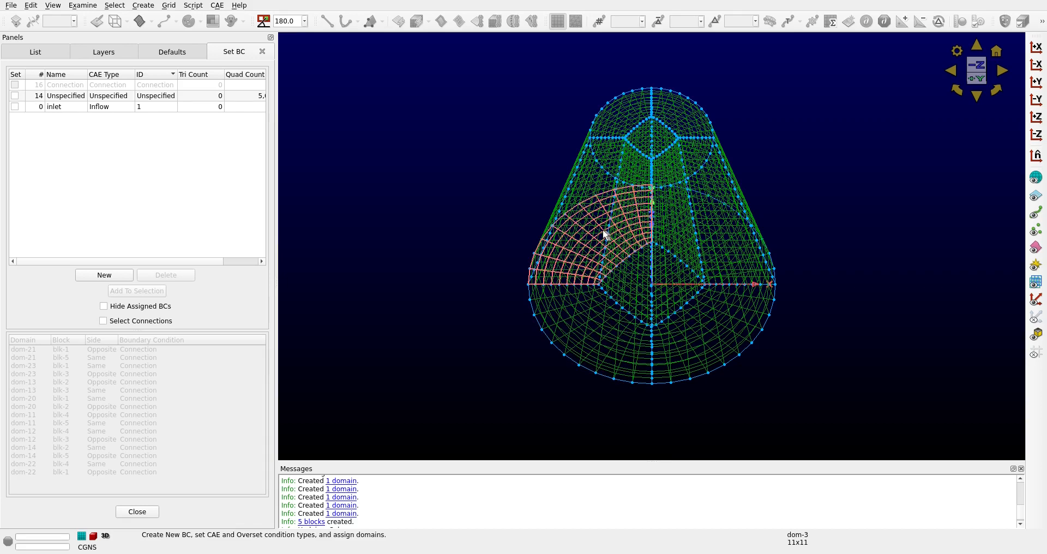
# Assign the five domains of the duct's large end to the inlet boundary condition
pyautogui.click(688, 228)
pyautogui.click(721, 330)
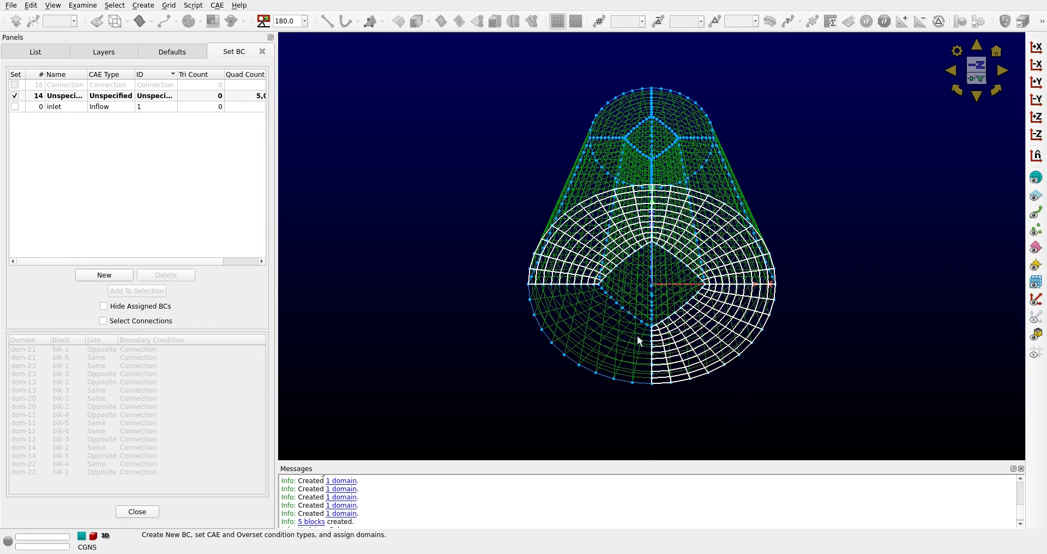
pyautogui.click(633, 339)
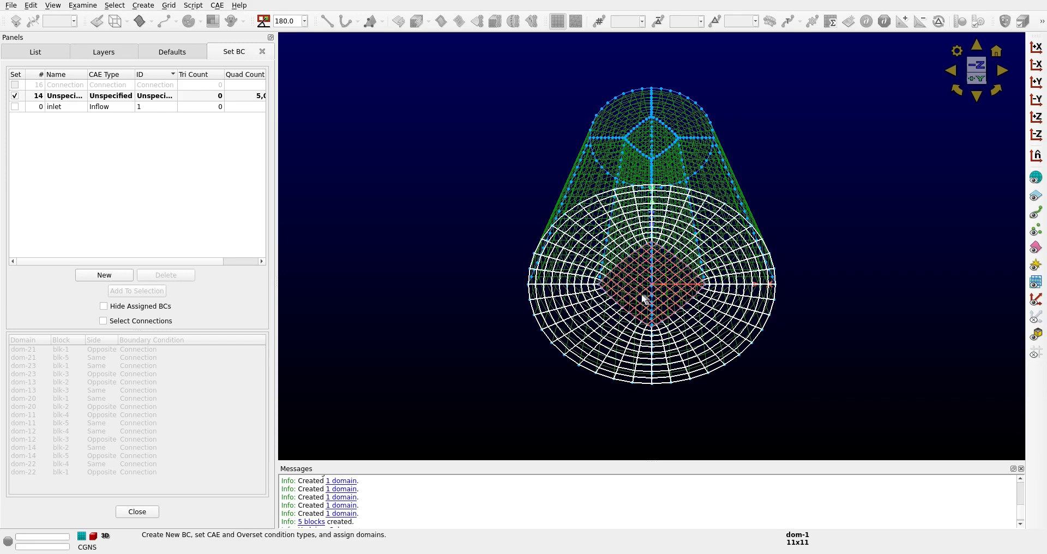
pyautogui.click(643, 299)
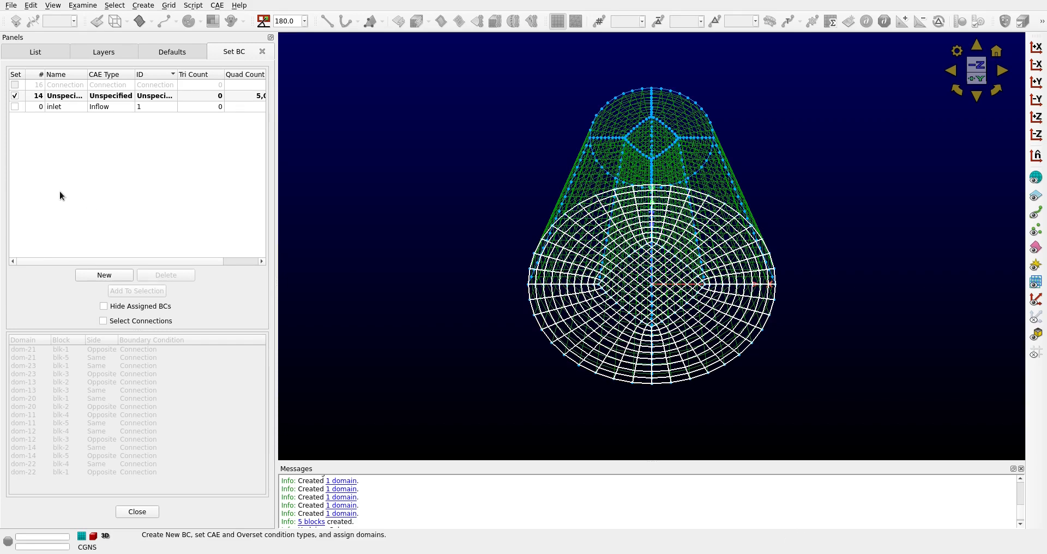
pyautogui.click(15, 107)
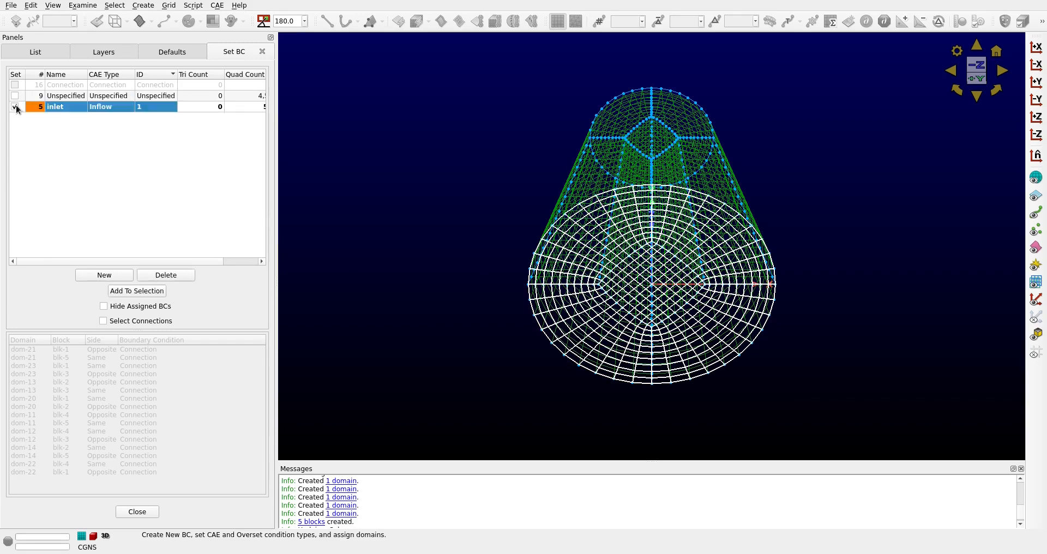
pyautogui.click(75, 166)
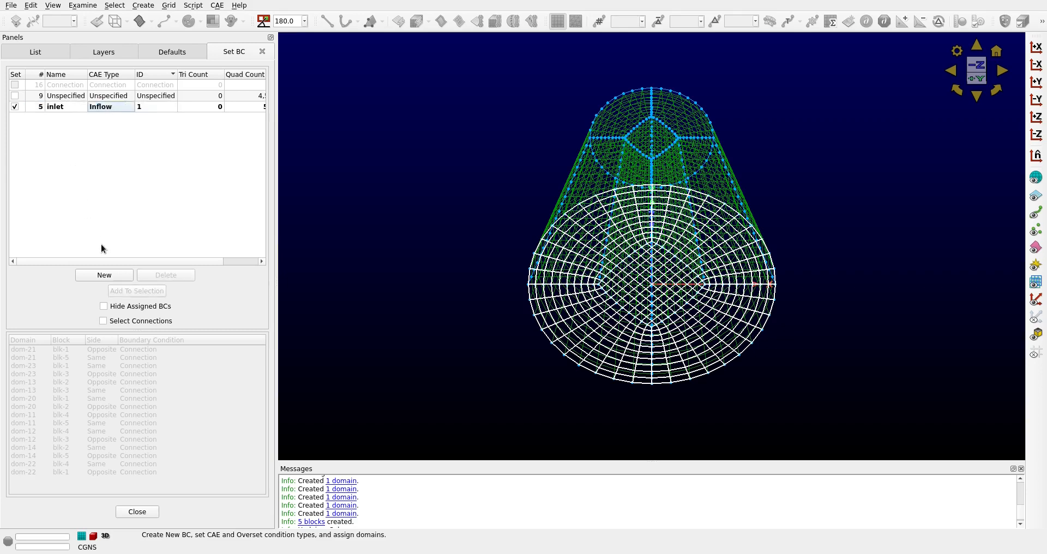
# Add another boundary condition named outlet with the CAE type Outflow
pyautogui.click(112, 277)
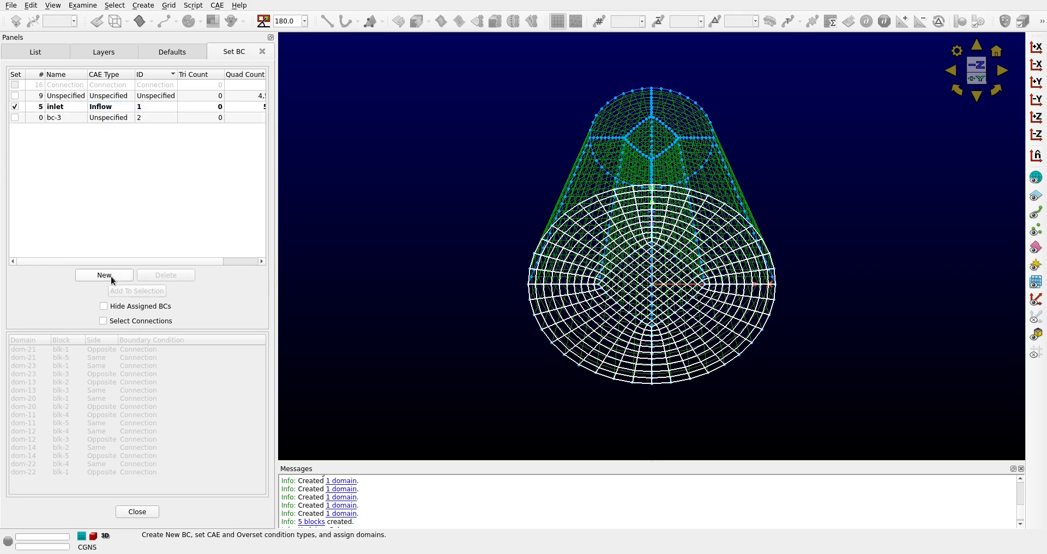
pyautogui.doubleClick(64, 118)
pyautogui.write('ou')
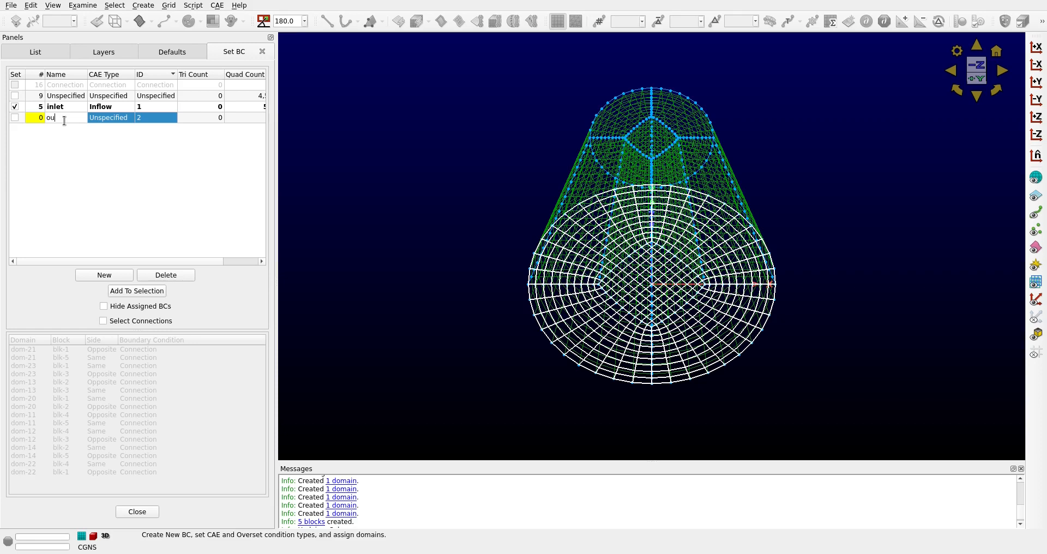
pyautogui.write('tlet')
pyautogui.press('Return')
pyautogui.click(124, 118)
pyautogui.click(129, 118)
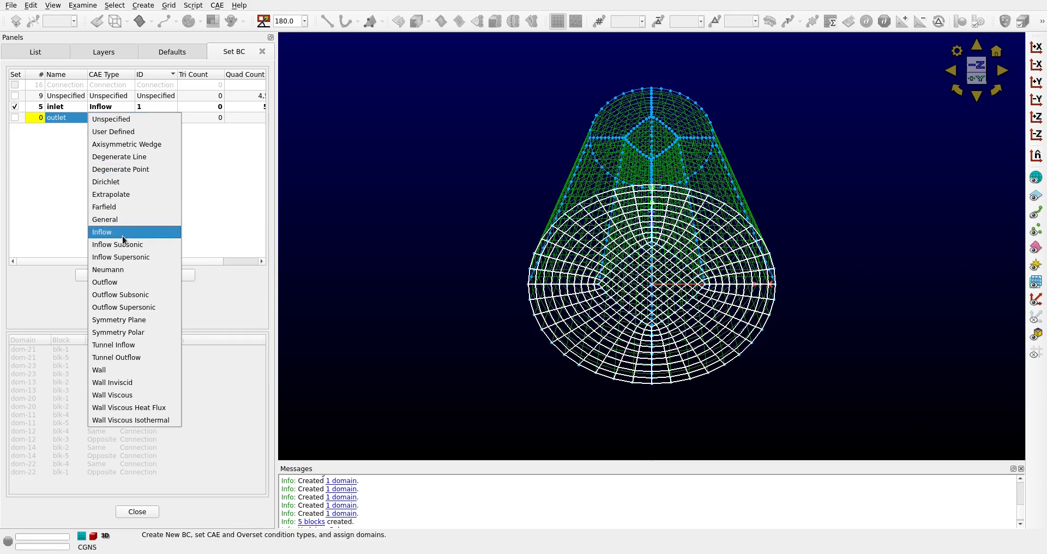
pyautogui.click(126, 283)
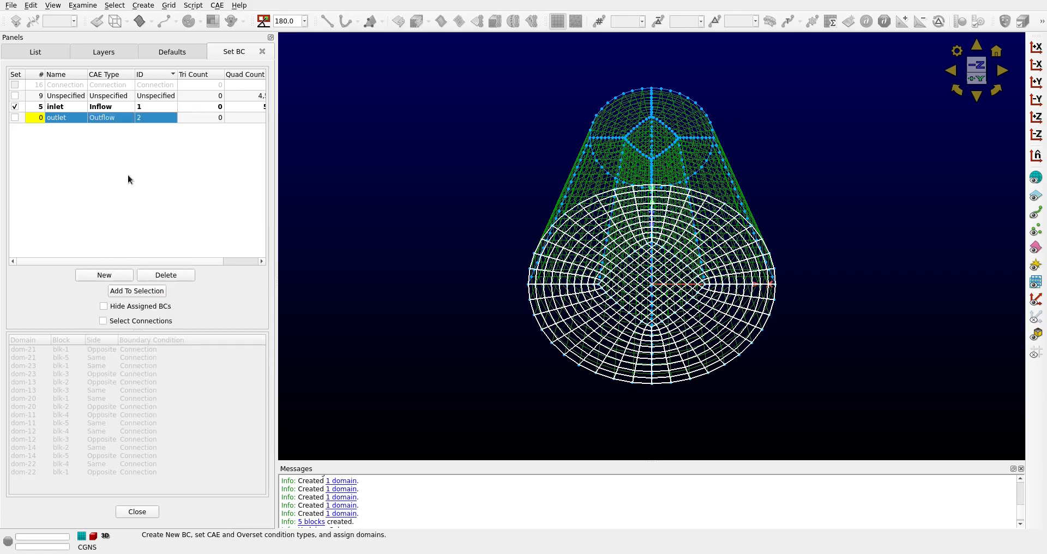
# Assign the five domains of the duct's small end to the outlet boundary condition and finish the boundary condition setup
pyautogui.click(480, 102)
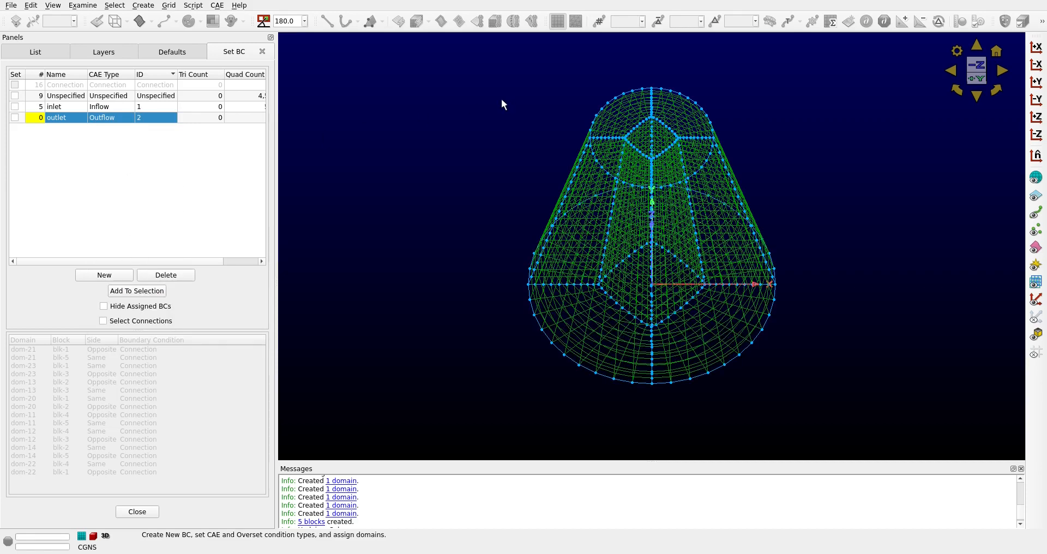
pyautogui.click(639, 103)
pyautogui.click(682, 133)
pyautogui.click(670, 165)
pyautogui.click(631, 167)
pyautogui.click(648, 148)
pyautogui.click(15, 117)
pyautogui.click(87, 165)
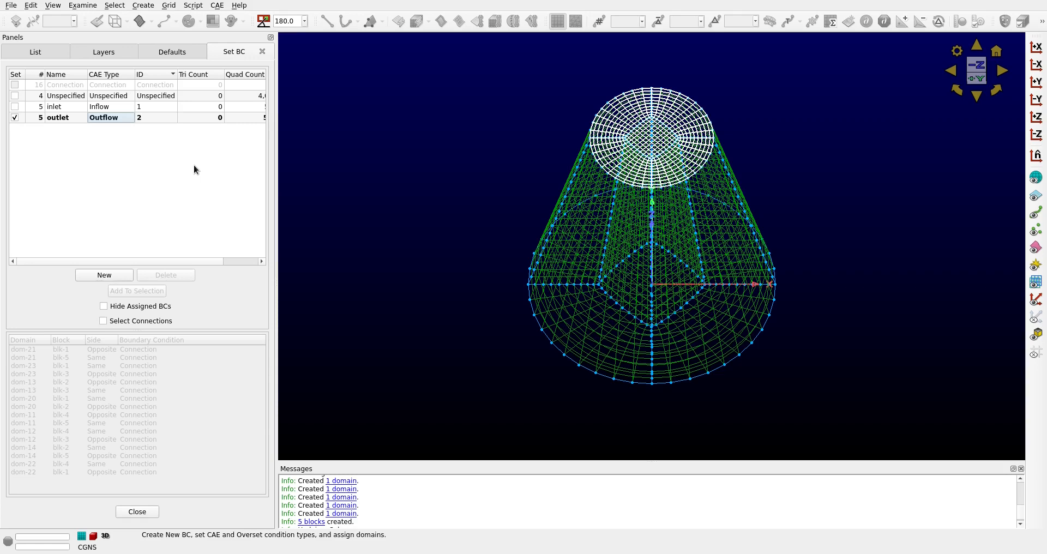
pyautogui.click(137, 511)
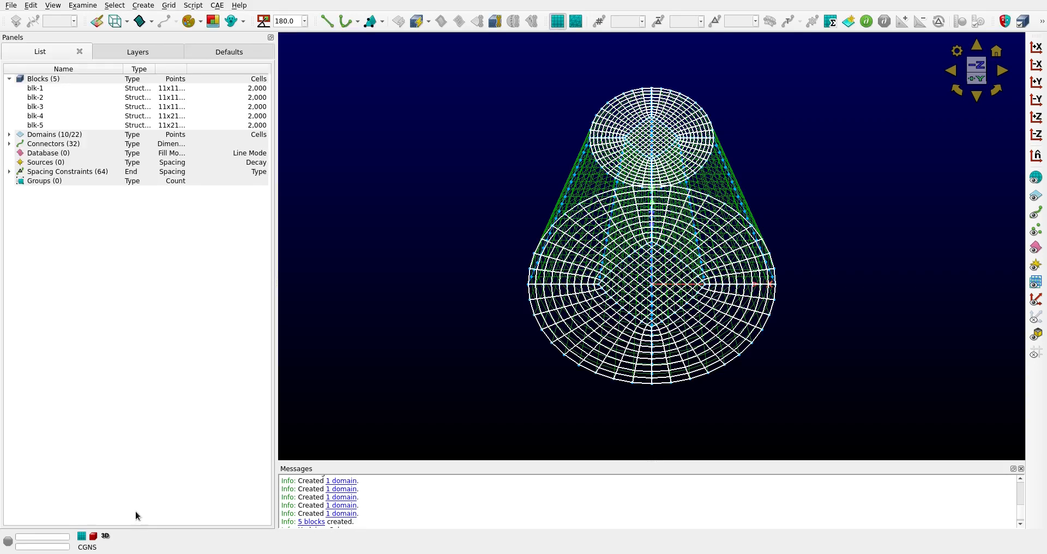
# Display the whole duct grid with the Flat style and clear the selection
pyautogui.click(391, 377)
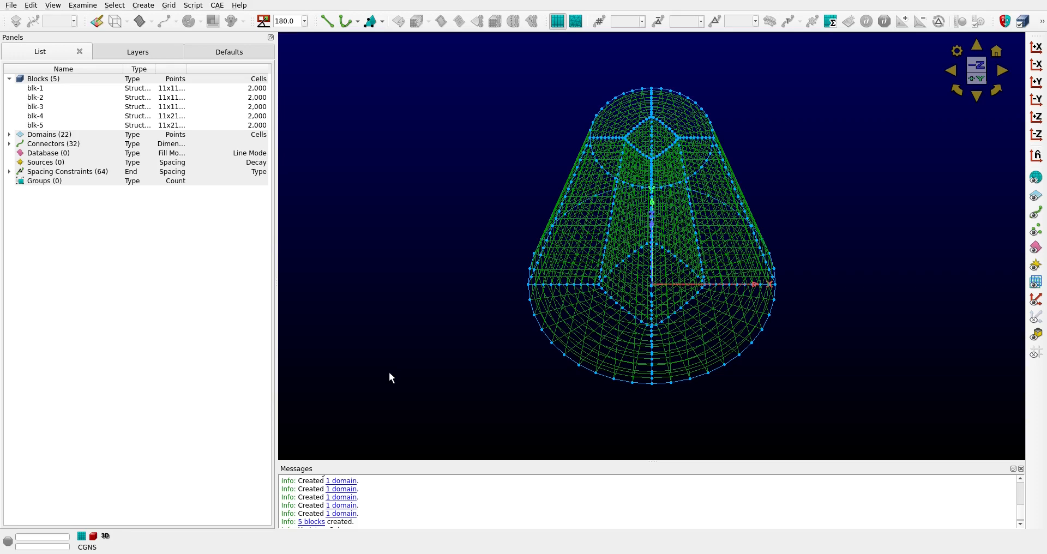
pyautogui.moveTo(447, 56); pyautogui.dragTo(828, 404)
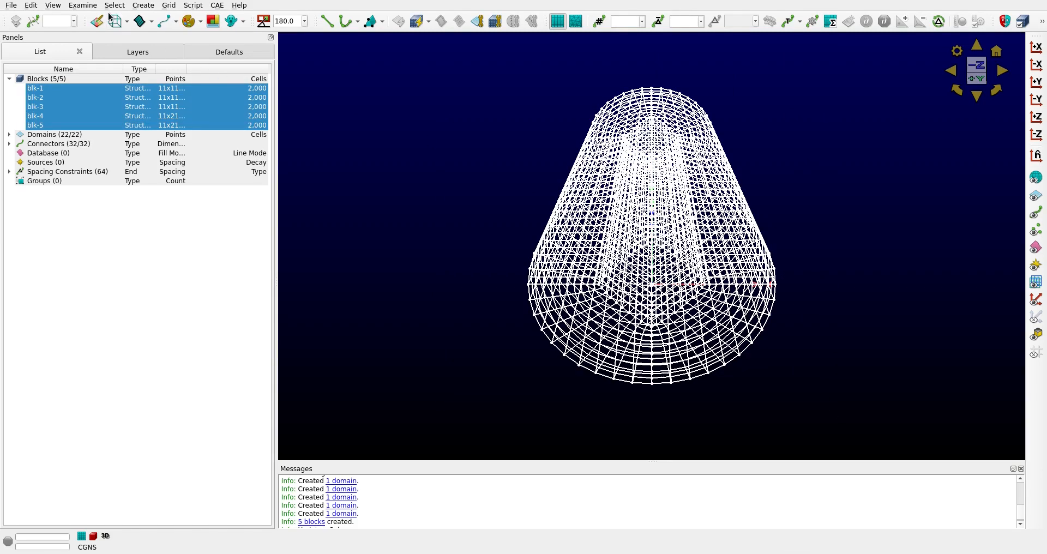
pyautogui.click(127, 24)
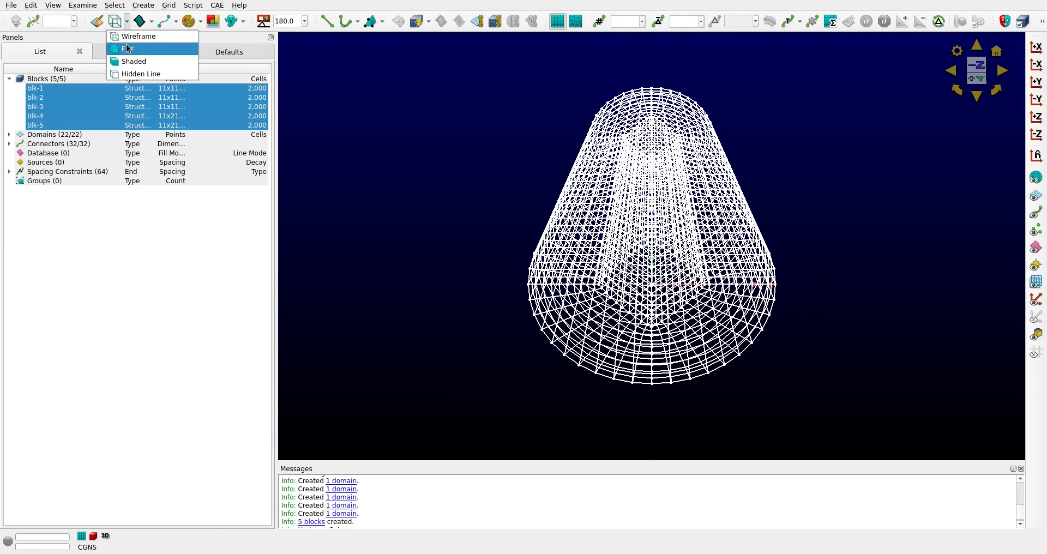
pyautogui.click(127, 49)
pyautogui.click(388, 106)
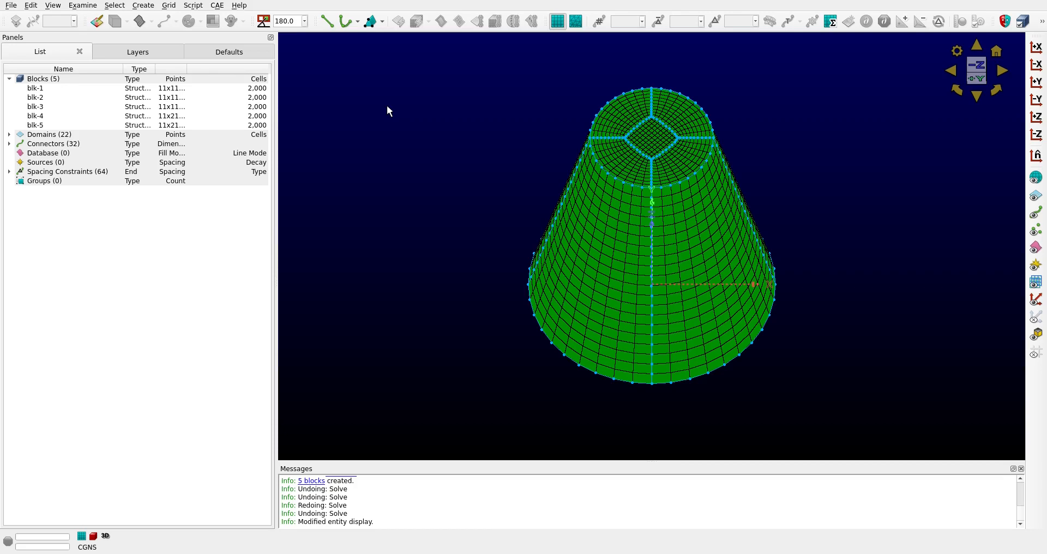
# Change the display style of all five blocks and the rest of the duct grid, and clear the selection
pyautogui.moveTo(383, 55); pyautogui.dragTo(854, 406)
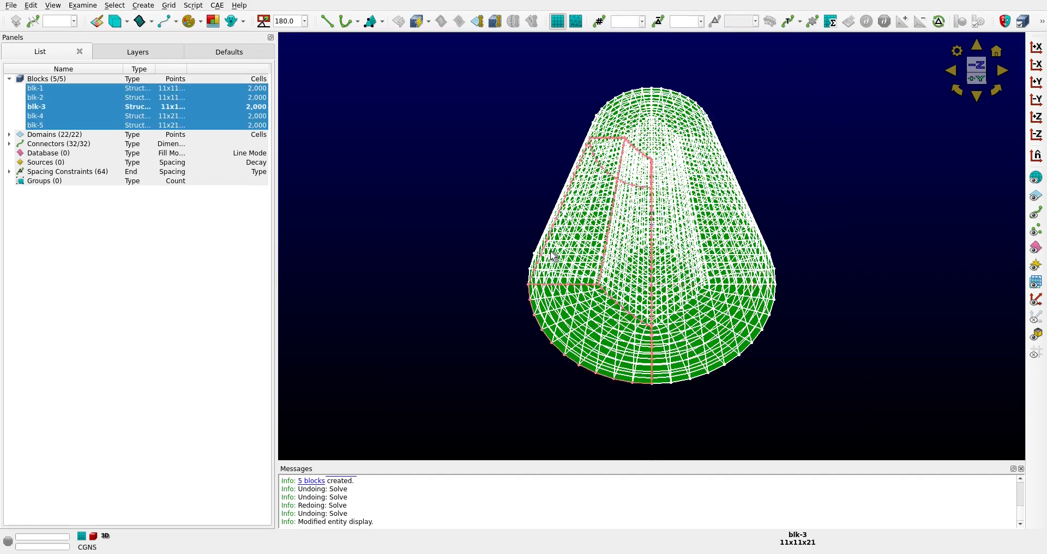
pyautogui.click(126, 21)
pyautogui.click(128, 61)
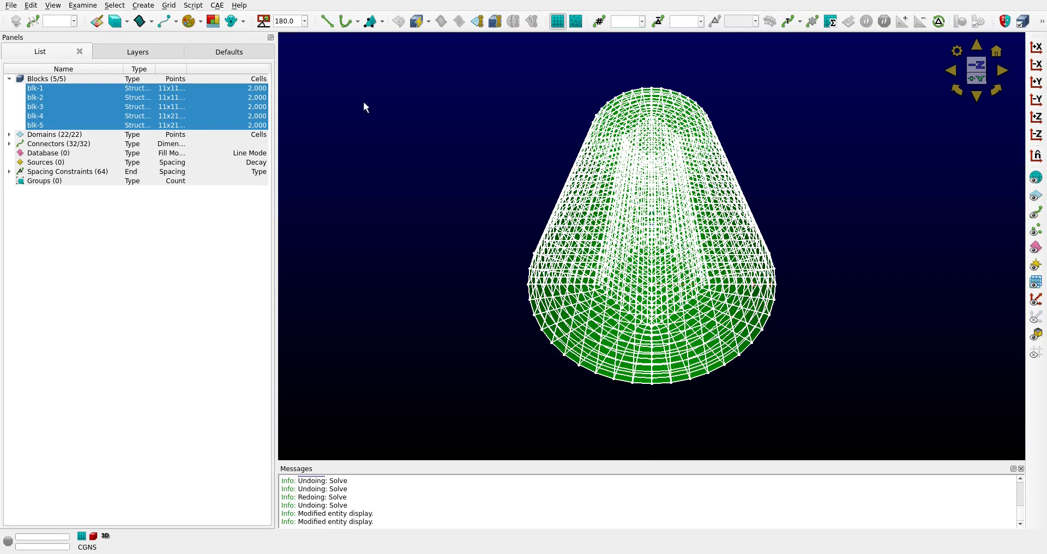
pyautogui.click(464, 123)
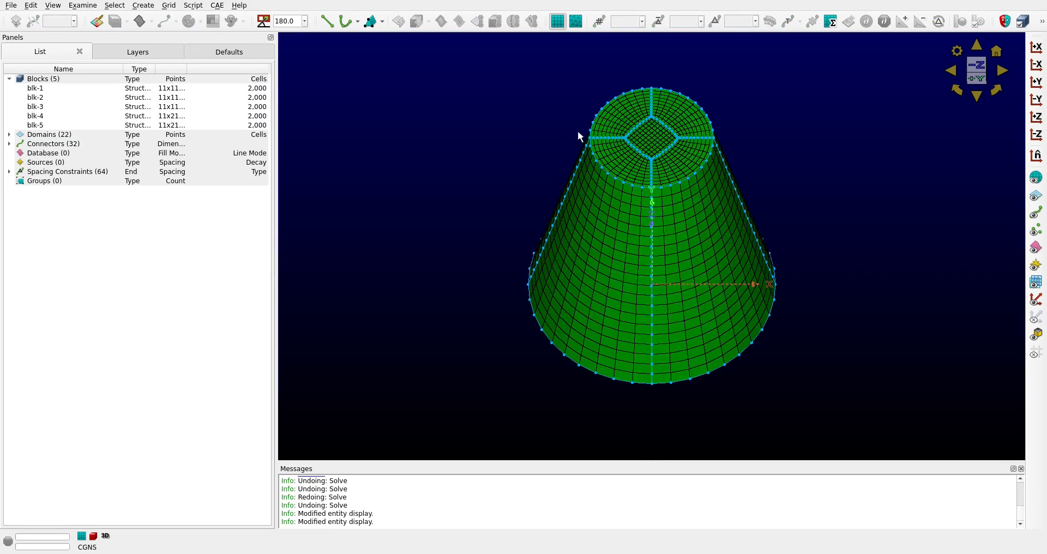
# Color the central core block of the duct grid rgb(0,192,192) and clear the selection
pyautogui.click(653, 146)
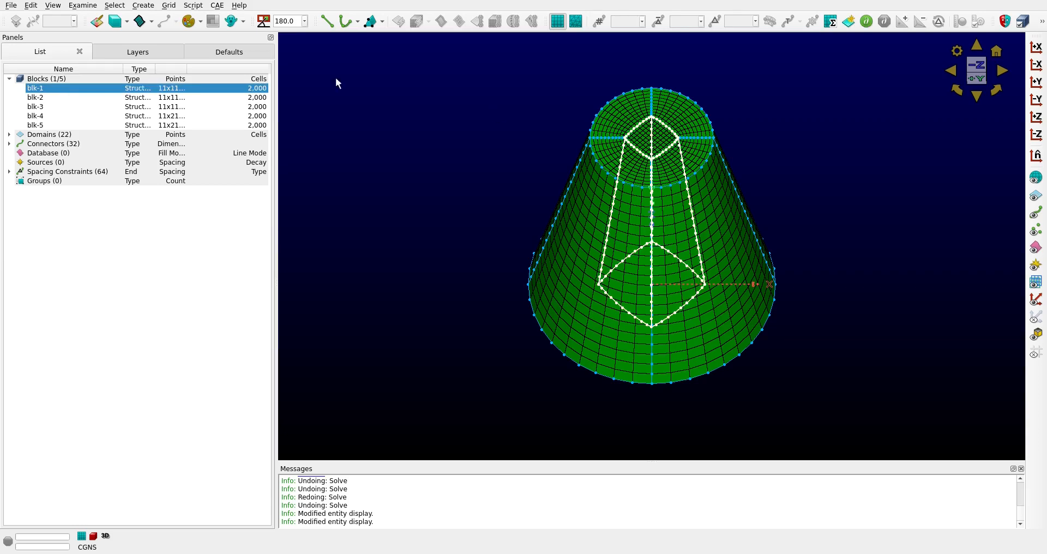
pyautogui.click(202, 23)
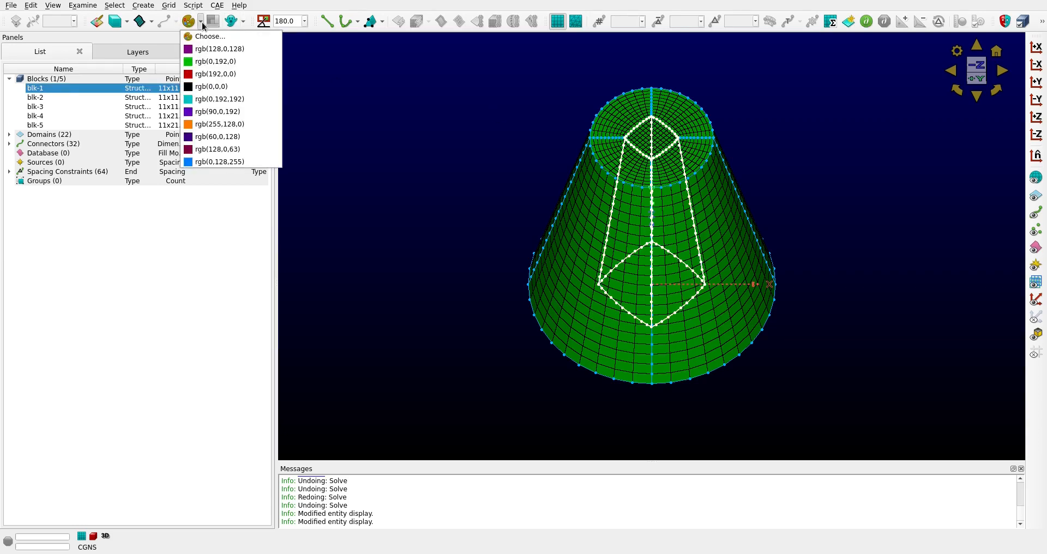
pyautogui.click(200, 100)
pyautogui.click(495, 116)
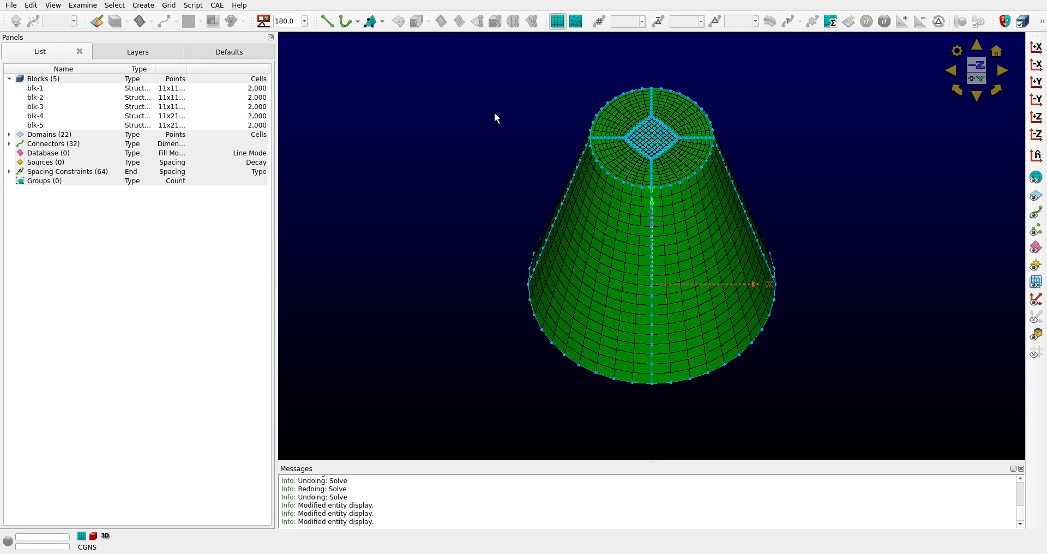
pyautogui.moveTo(471, 175); pyautogui.dragTo(474, 75, button='right')
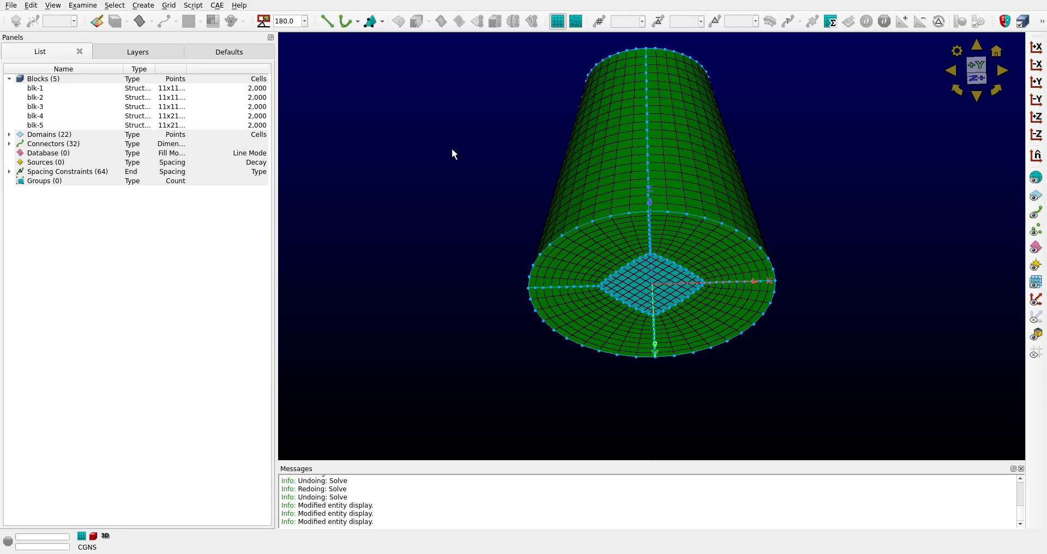
# Save the project under the name frustum in the part2 folder as a Pointwise Project file
pyautogui.click(12, 6)
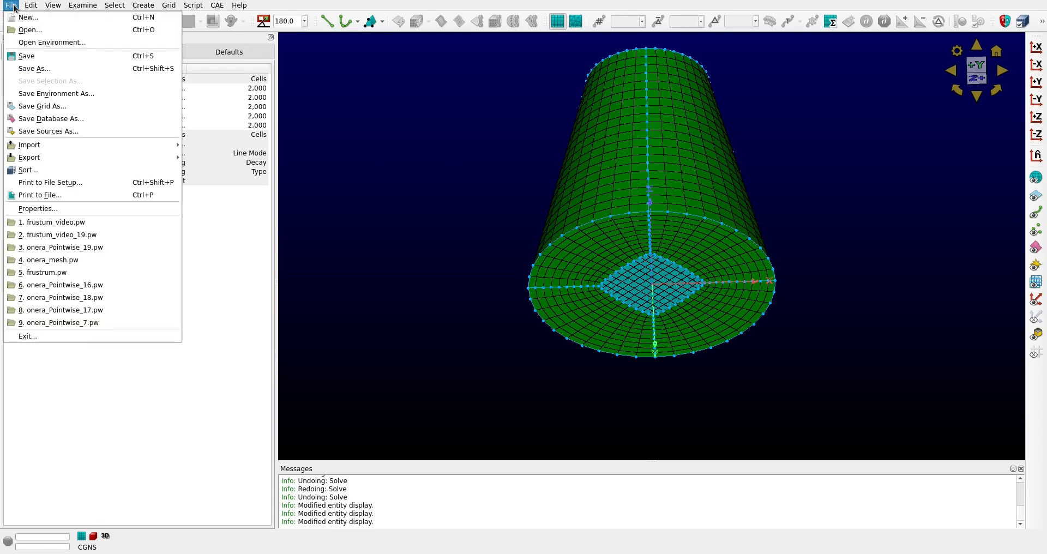
pyautogui.click(33, 69)
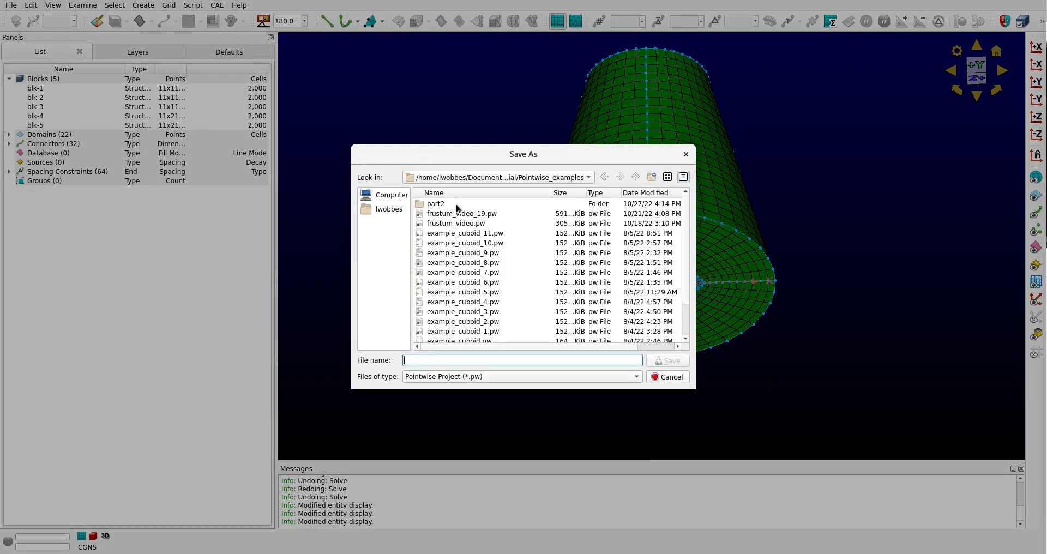
pyautogui.doubleClick(457, 205)
pyautogui.click(463, 359)
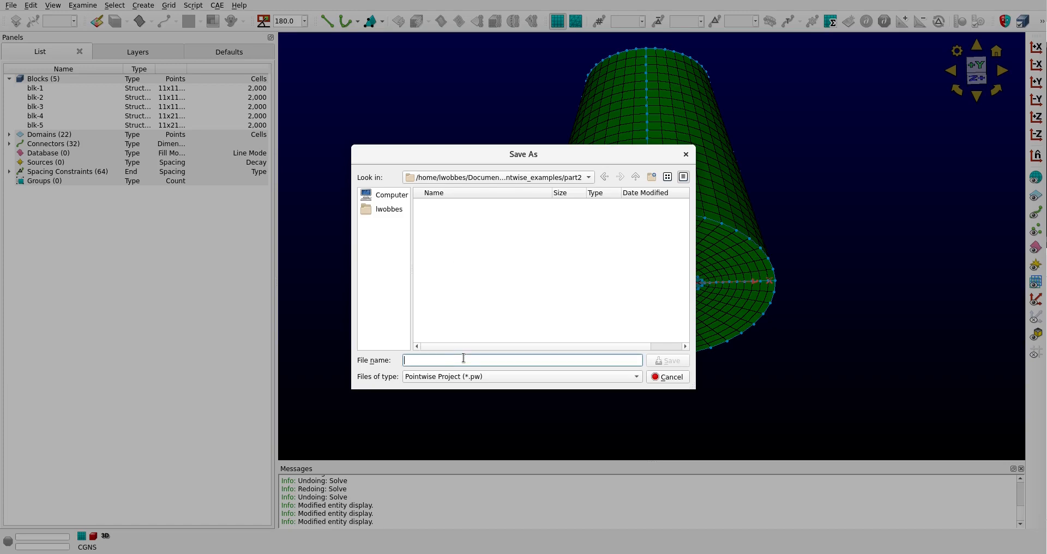
pyautogui.write('frustum')
pyautogui.click(668, 360)
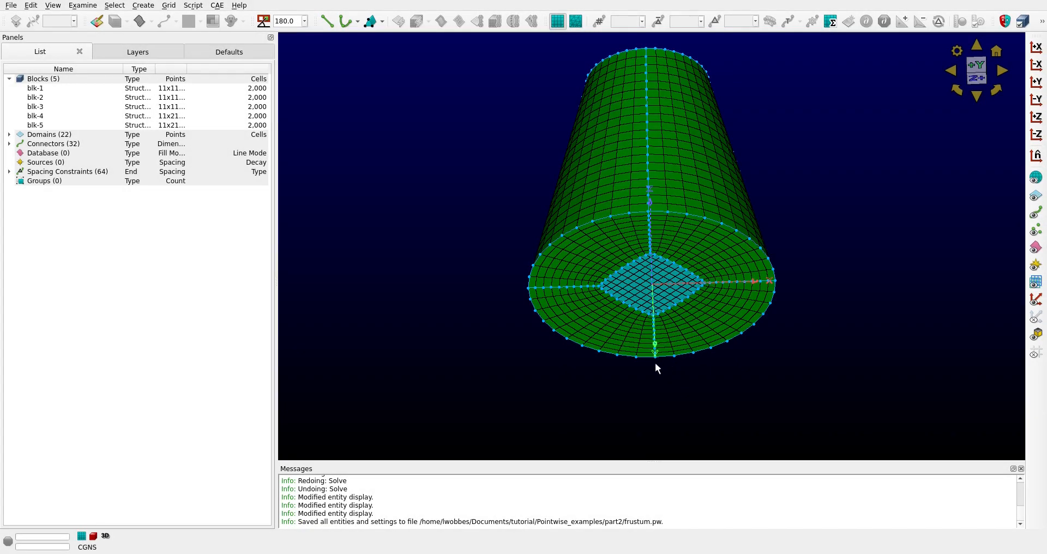
# Export the grid for CAE as a CGNS file named frustum in the part2 folder, with double data precision
pyautogui.click(12, 6)
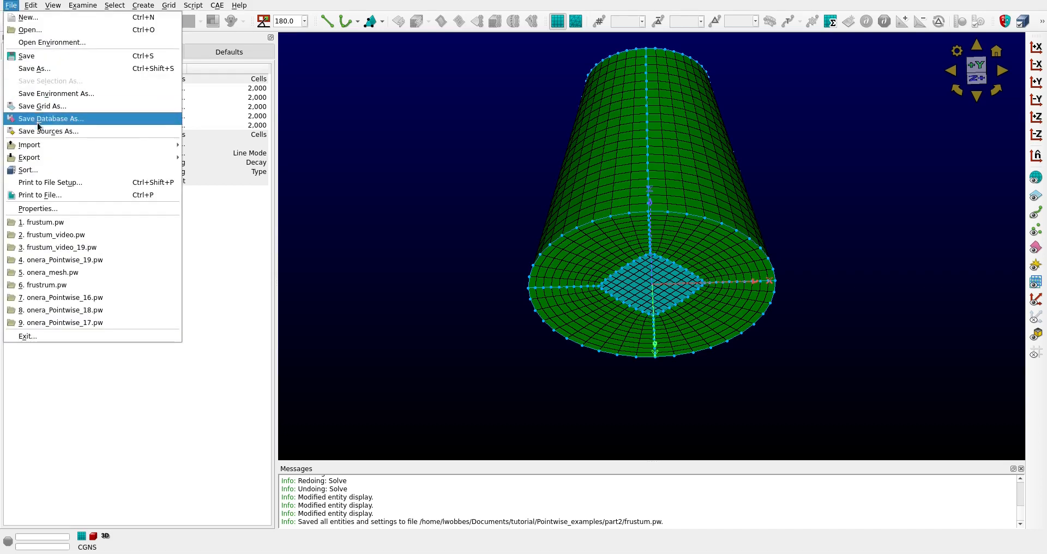
pyautogui.moveTo(46, 159)
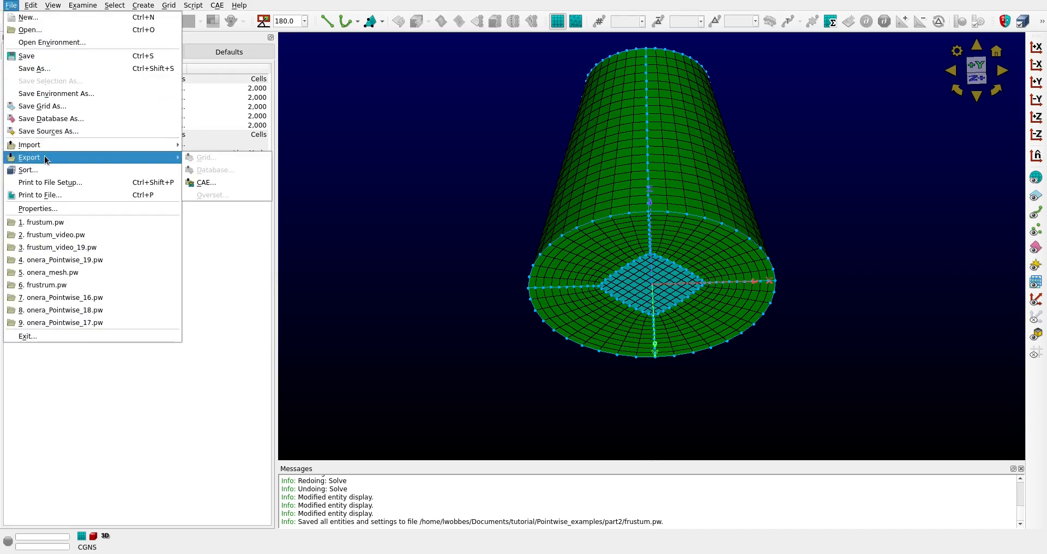
pyautogui.click(199, 185)
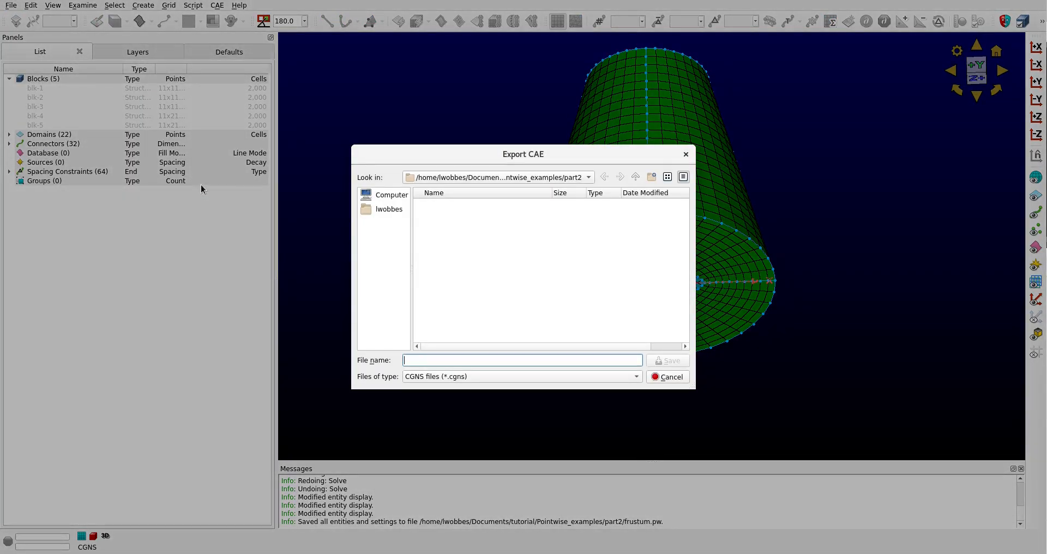
pyautogui.write('frustum')
pyautogui.click(658, 362)
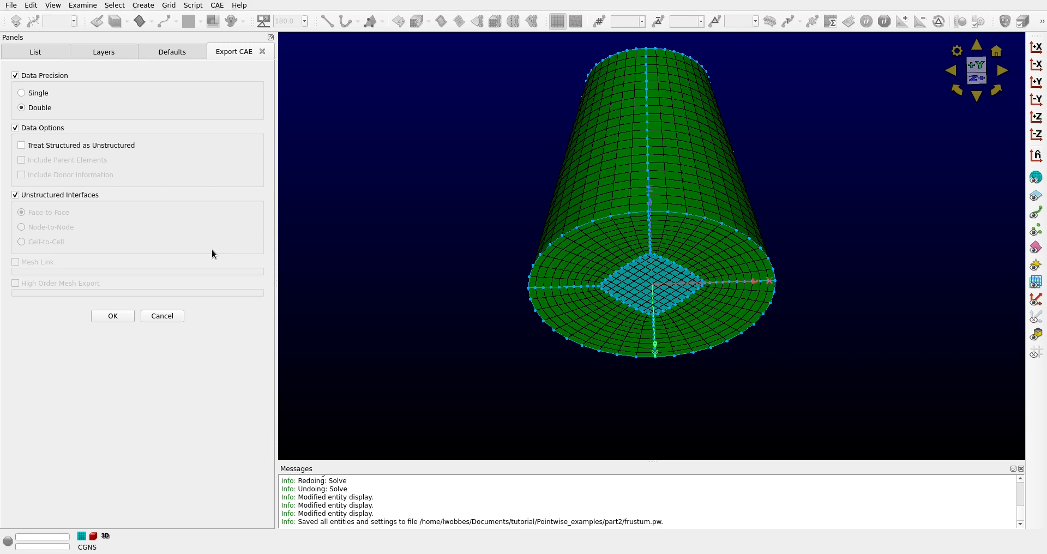
pyautogui.click(128, 315)
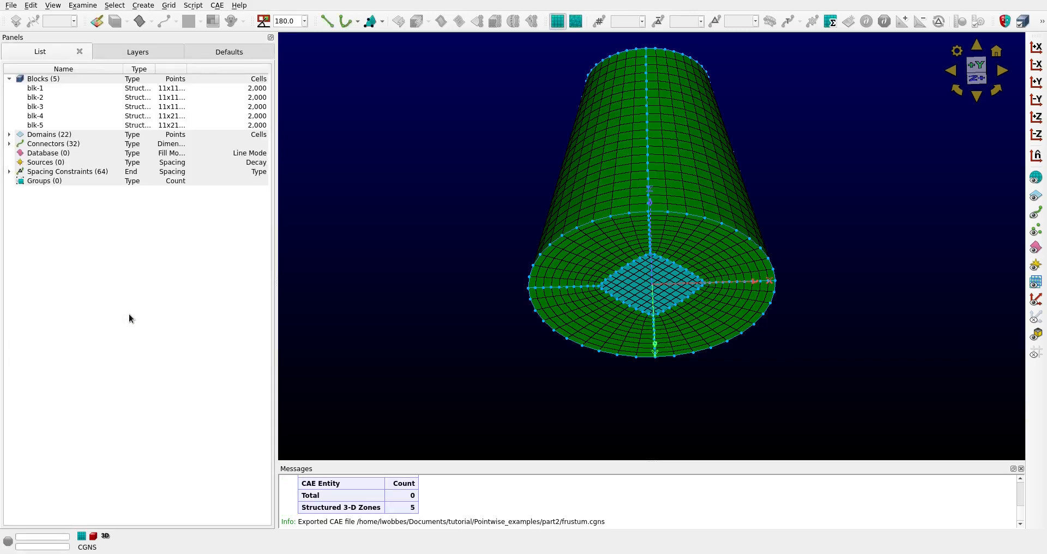